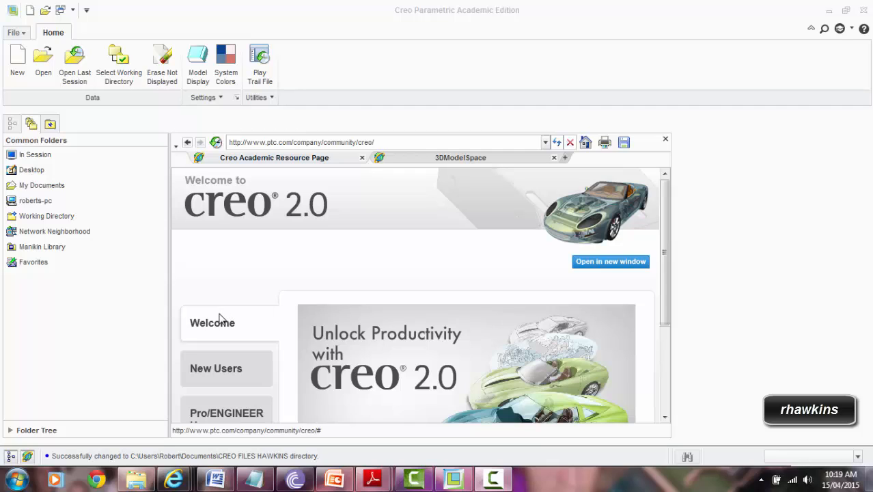
Switch to Windows Explorer and check the contents of the Creo files folder in the Documents library.
{"action": "mouse_move", "coordinate": [147, 481]}
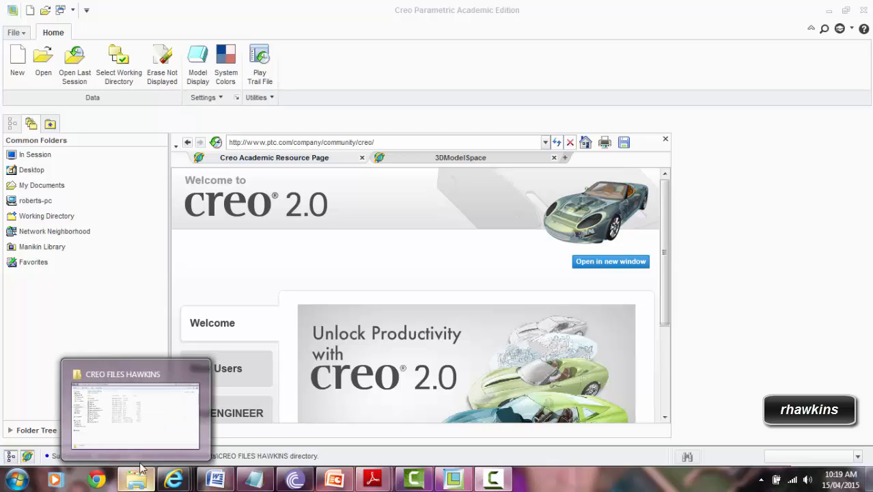
{"action": "left_click", "coordinate": [139, 432]}
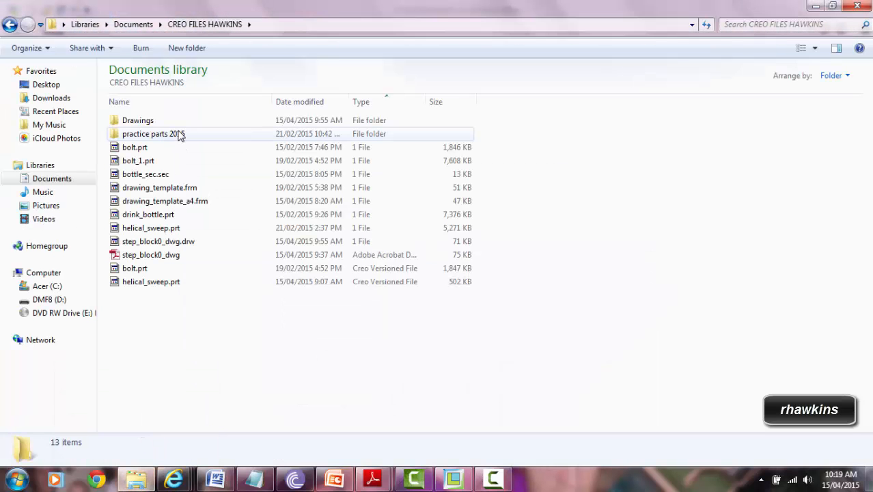
{"action": "left_click", "coordinate": [134, 24]}
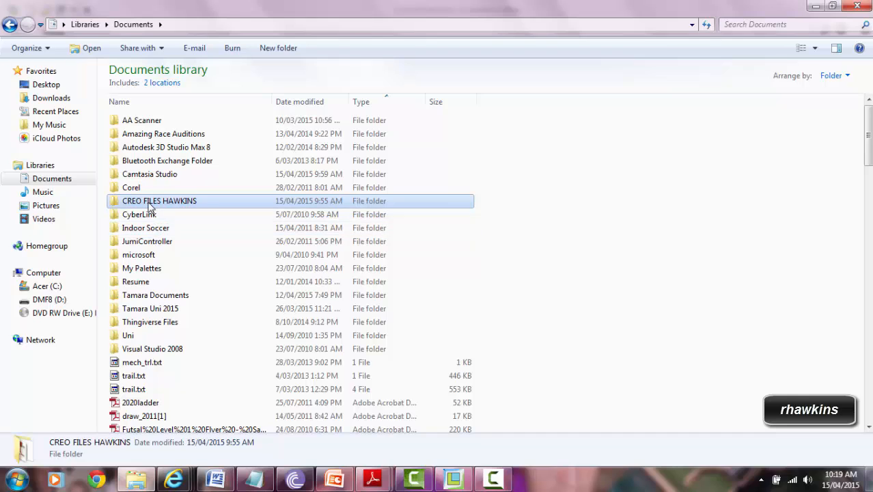
{"action": "double_click", "coordinate": [149, 203]}
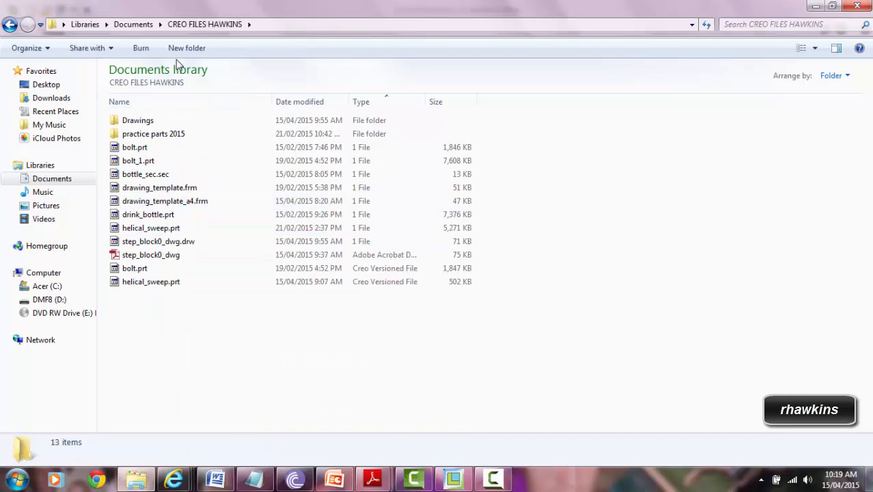
{"action": "left_click", "coordinate": [814, 8]}
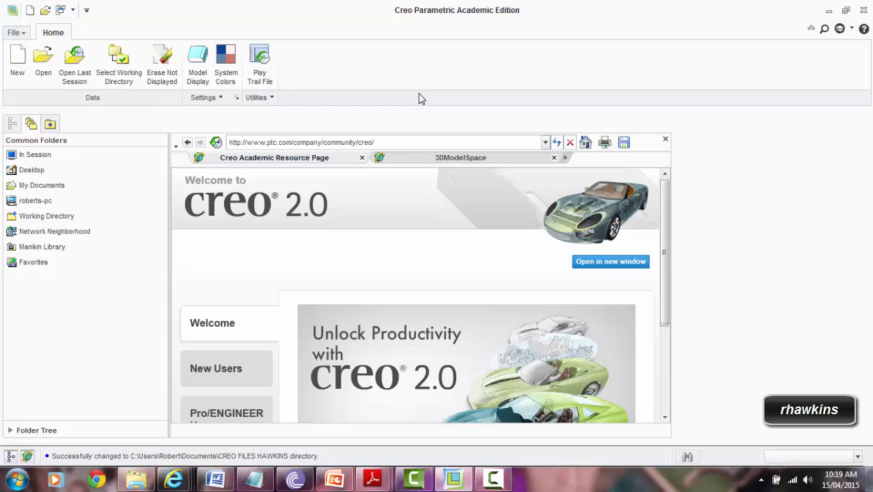
Set the working directory to the Creo files folder inside My Documents.
{"action": "left_click", "coordinate": [125, 72]}
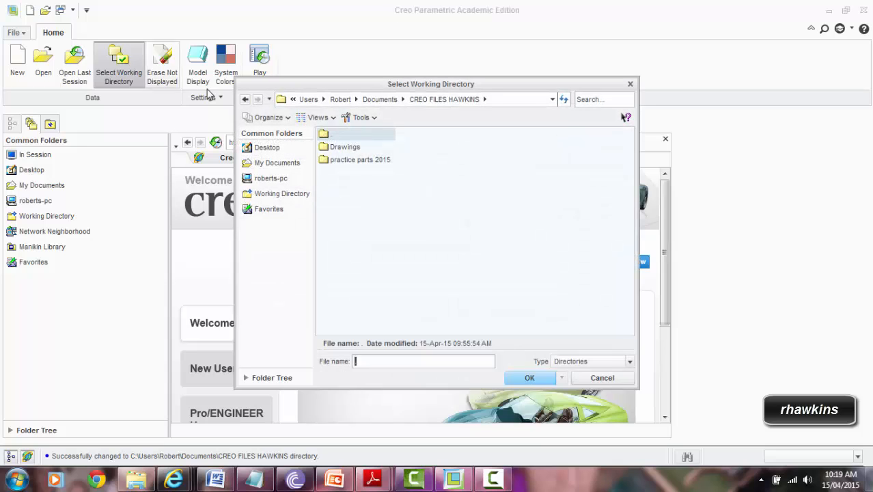
{"action": "left_click", "coordinate": [282, 166]}
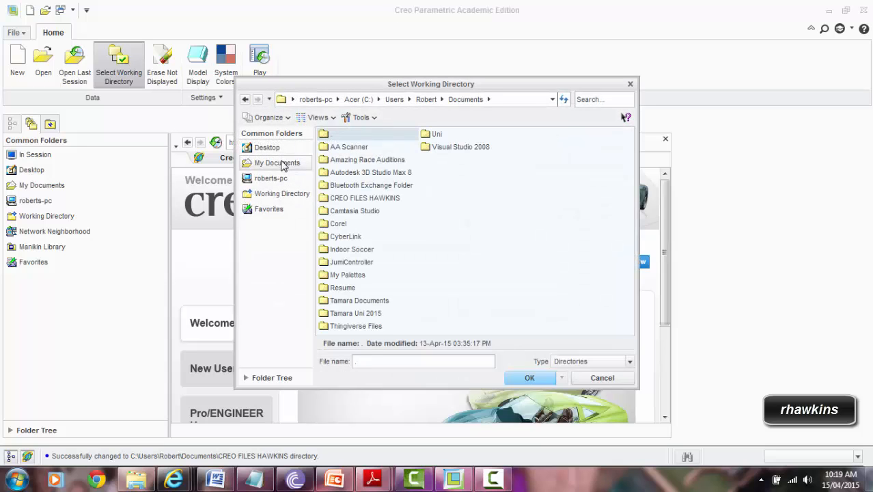
{"action": "double_click", "coordinate": [345, 200]}
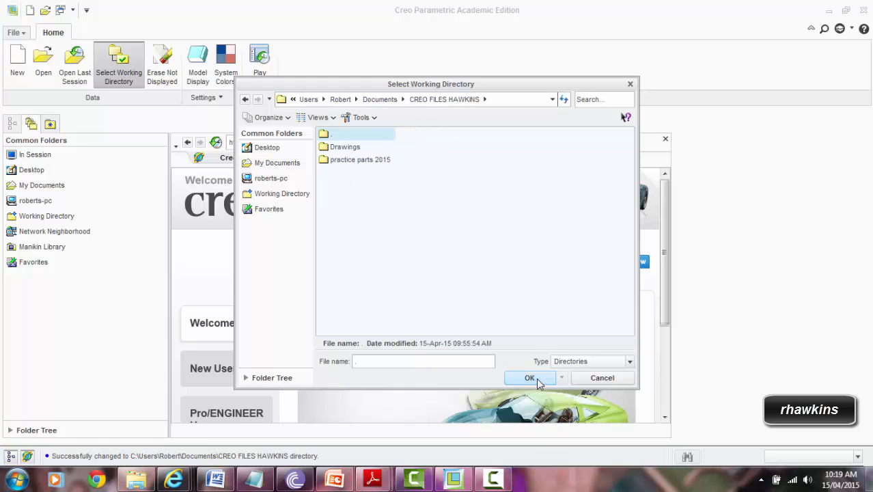
{"action": "left_click", "coordinate": [536, 380]}
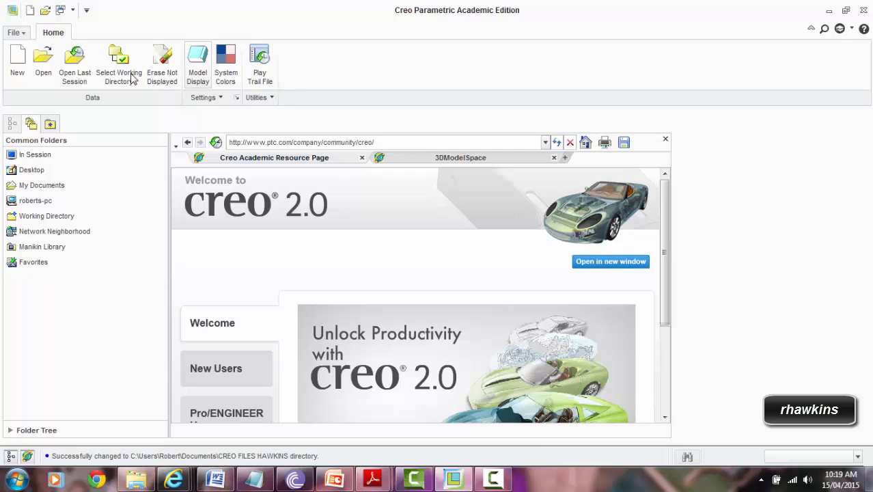
Create a new solid part named sketch using the default template.
{"action": "left_click", "coordinate": [20, 67]}
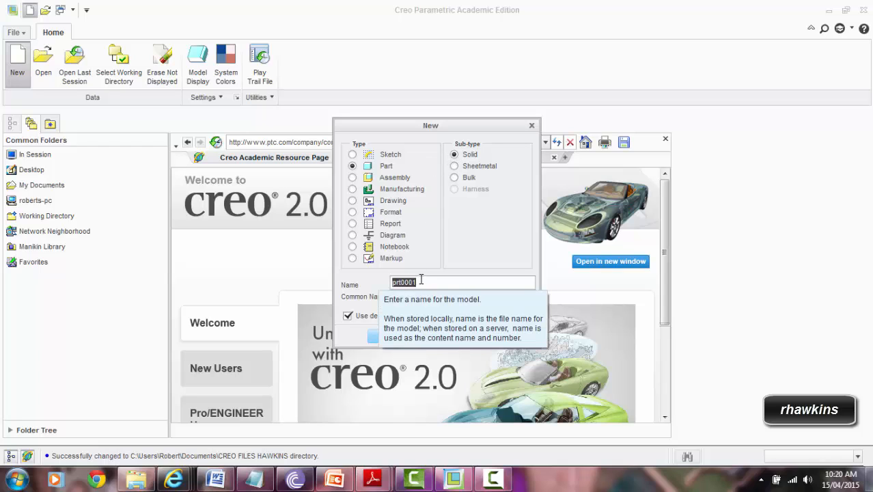
{"action": "type", "text": "sketch"}
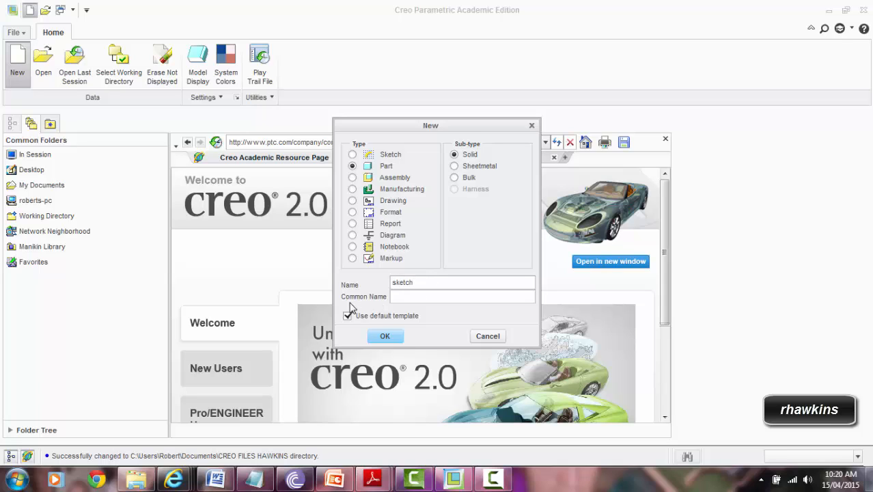
{"action": "left_click", "coordinate": [385, 337]}
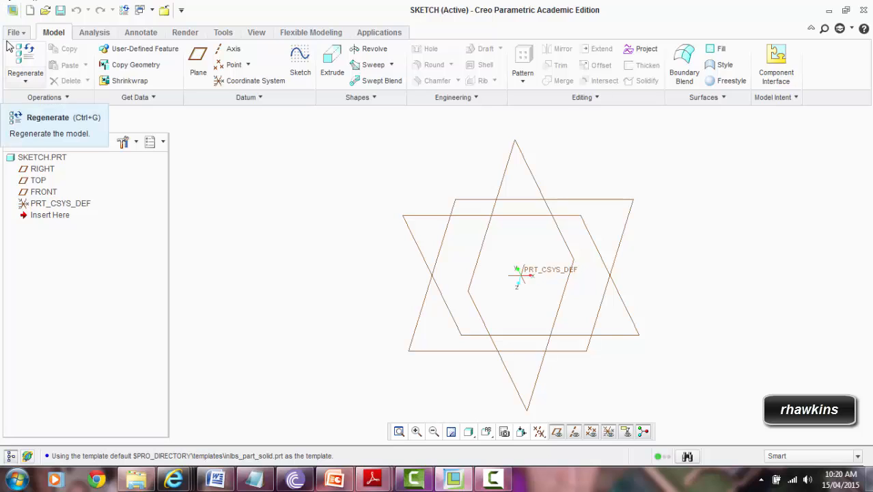
{"action": "left_click", "coordinate": [94, 34]}
{"action": "left_click", "coordinate": [147, 34]}
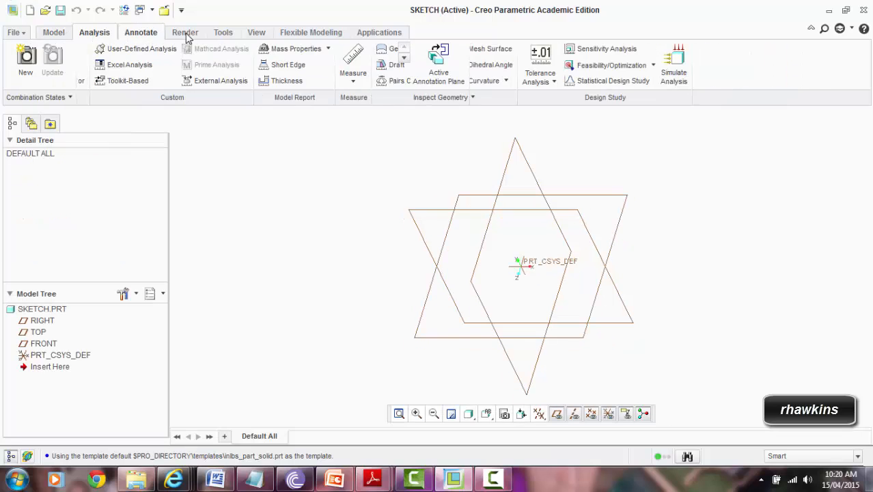
{"action": "left_click", "coordinate": [194, 33]}
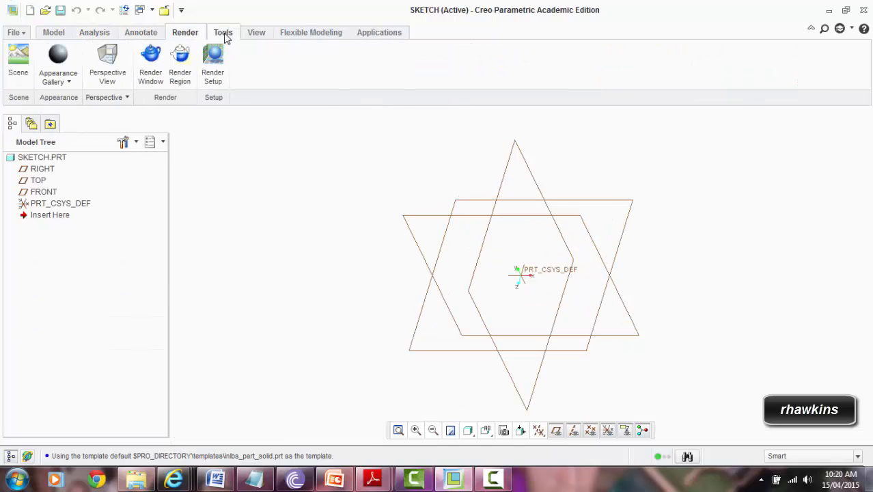
{"action": "left_click", "coordinate": [224, 35]}
{"action": "left_click", "coordinate": [255, 34]}
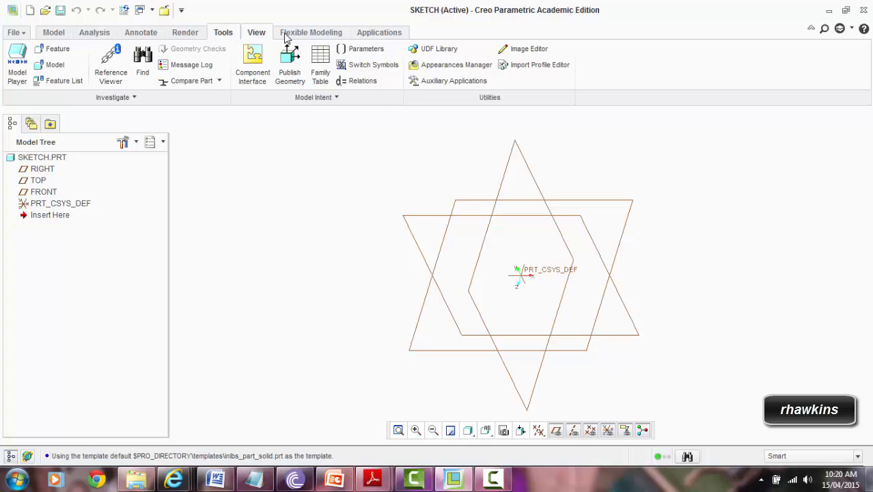
{"action": "left_click", "coordinate": [307, 34]}
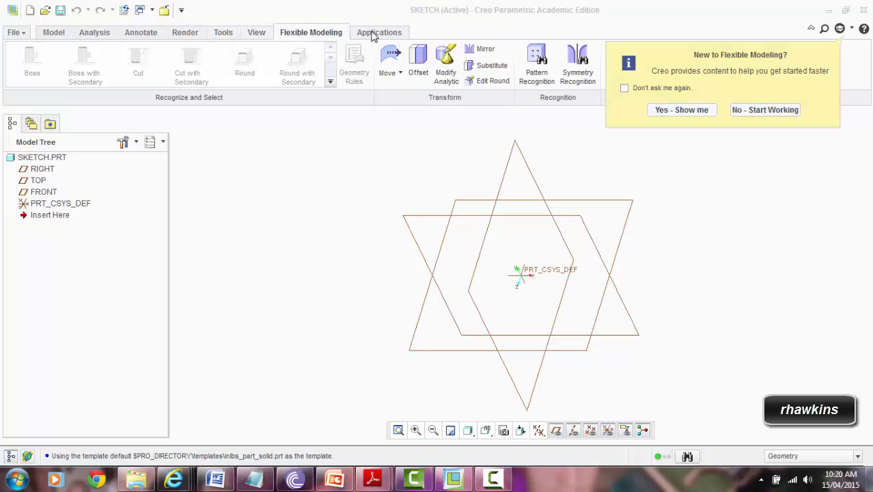
{"action": "left_click", "coordinate": [369, 34]}
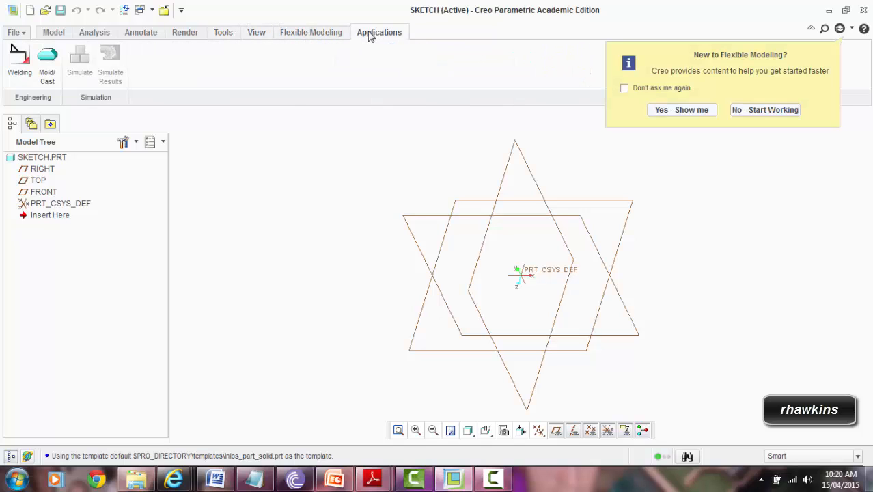
{"action": "left_click", "coordinate": [58, 35]}
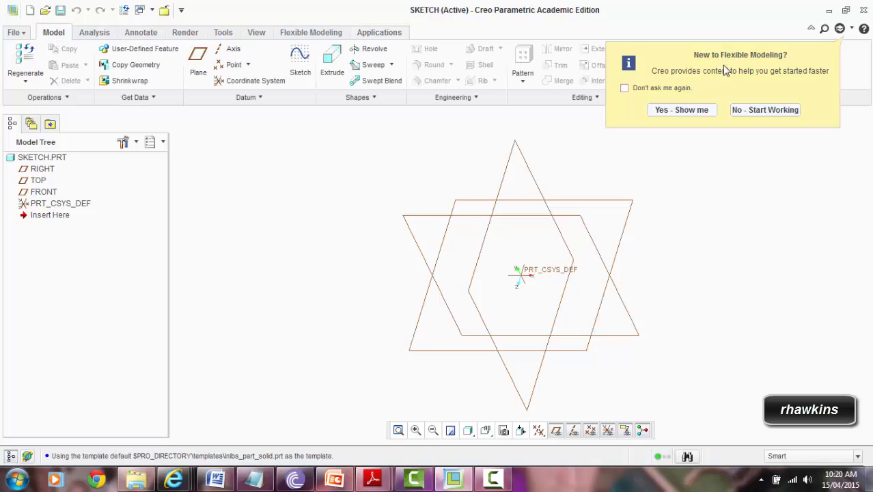
{"action": "left_click", "coordinate": [764, 109]}
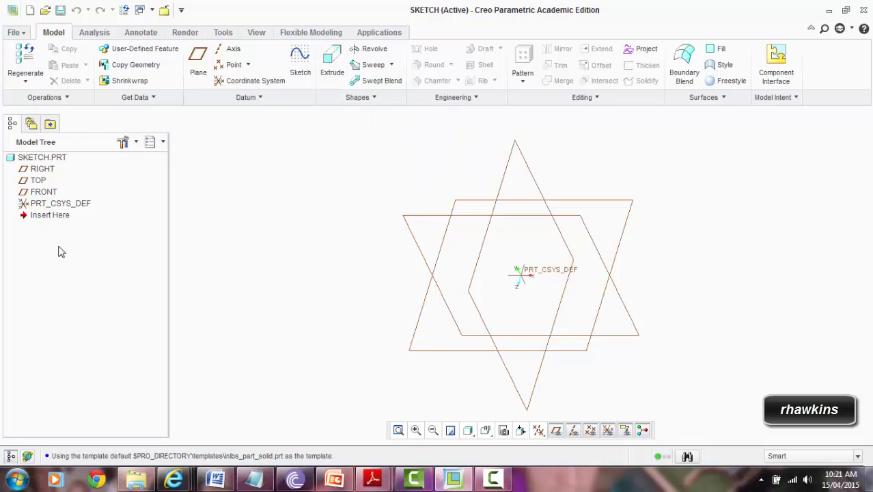
Start a sketch on the FRONT datum plane and orient the sketch plane parallel to the screen.
{"action": "left_click", "coordinate": [38, 169]}
{"action": "left_click", "coordinate": [39, 180]}
{"action": "left_click", "coordinate": [42, 192]}
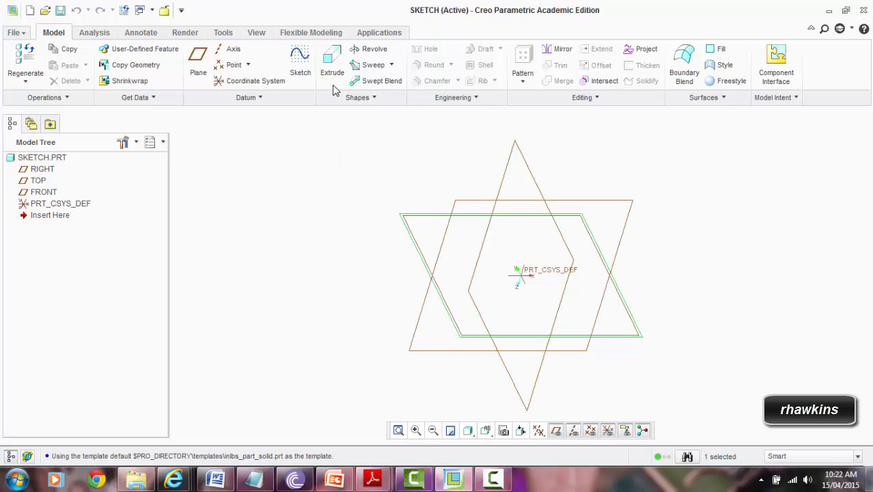
{"action": "left_click", "coordinate": [295, 71]}
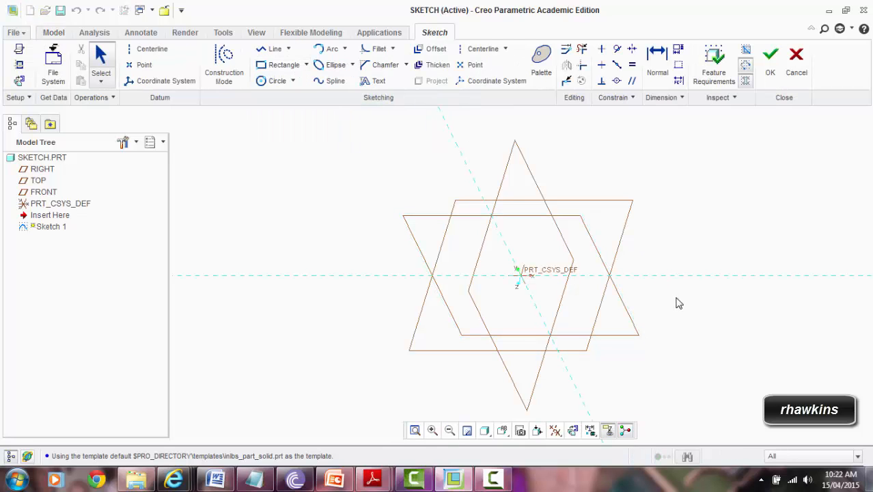
{"action": "scroll", "coordinate": [487, 211], "scroll_direction": "up", "scroll_amount": 3}
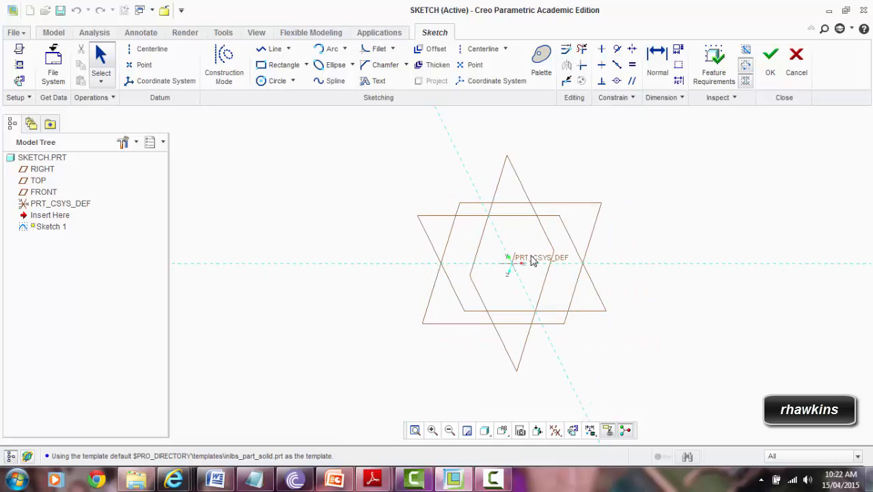
{"action": "scroll", "coordinate": [531, 258], "scroll_direction": "up", "scroll_amount": 1}
{"action": "scroll", "coordinate": [532, 259], "scroll_direction": "down", "scroll_amount": 5}
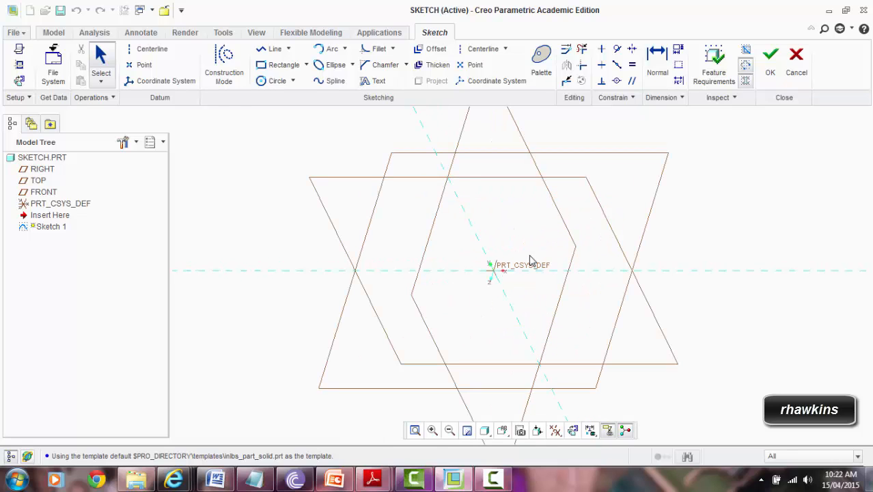
{"action": "scroll", "coordinate": [530, 260], "scroll_direction": "up", "scroll_amount": 1}
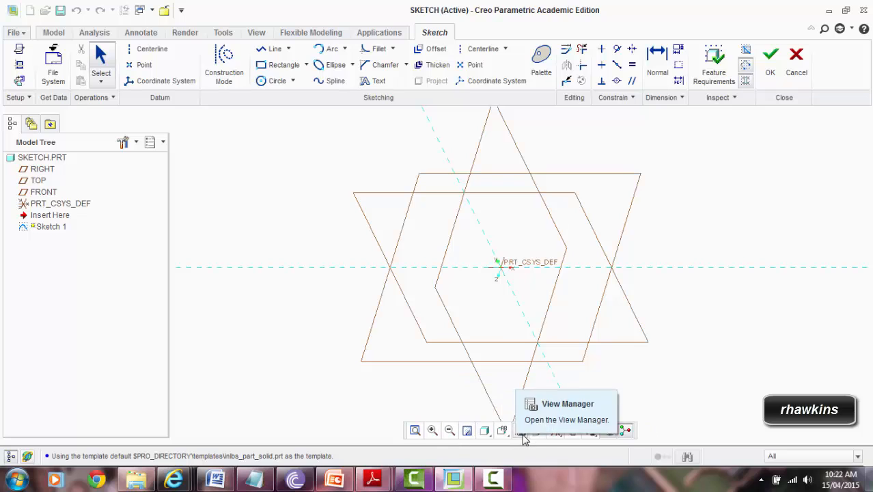
{"action": "left_click", "coordinate": [572, 431]}
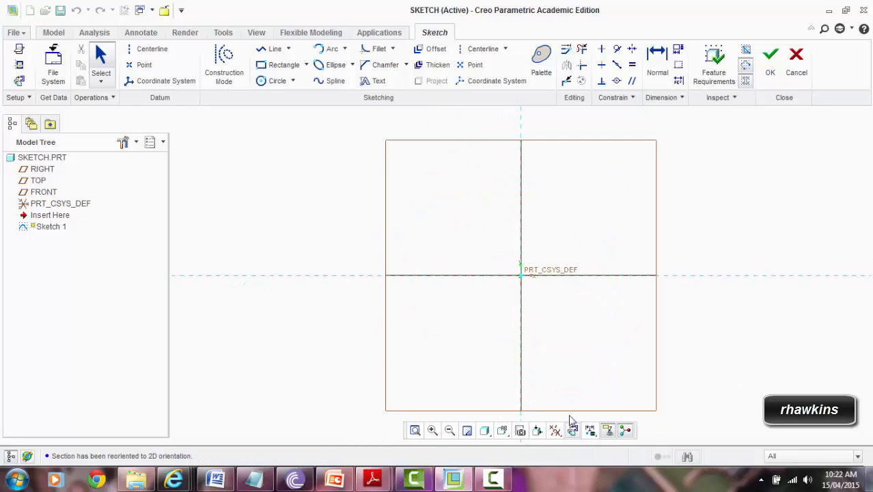
Spin the datum planes into a 3D view and reorient the sketch to its flat 2D view.
{"action": "scroll", "coordinate": [316, 253], "scroll_direction": "down", "scroll_amount": 1}
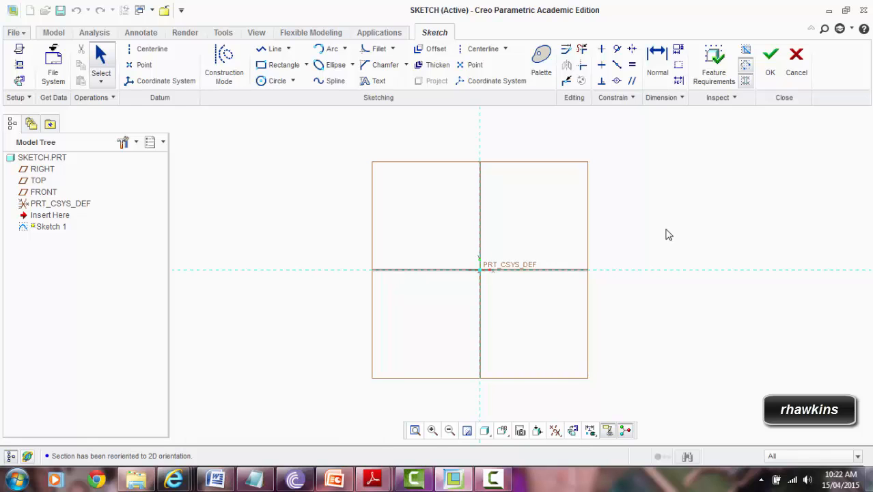
{"action": "key", "text": "ctrl+d"}
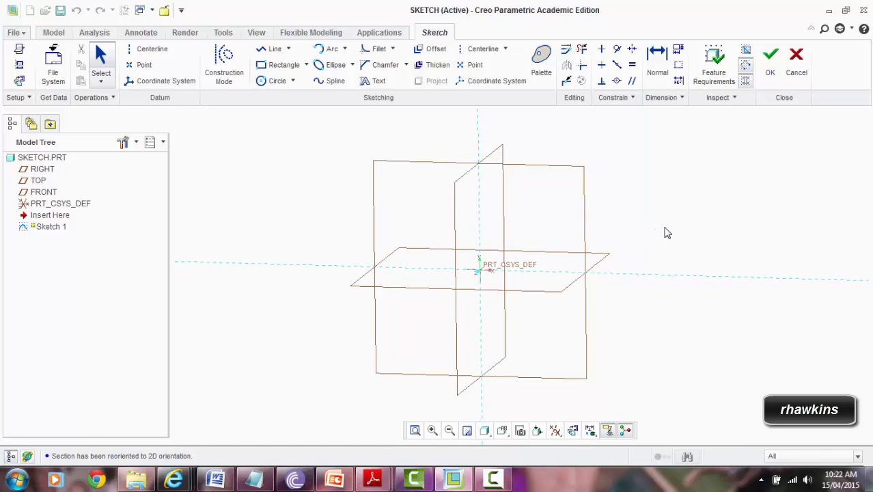
{"action": "middle_click_drag", "start_coordinate": [668, 233], "coordinate": [617, 248]}
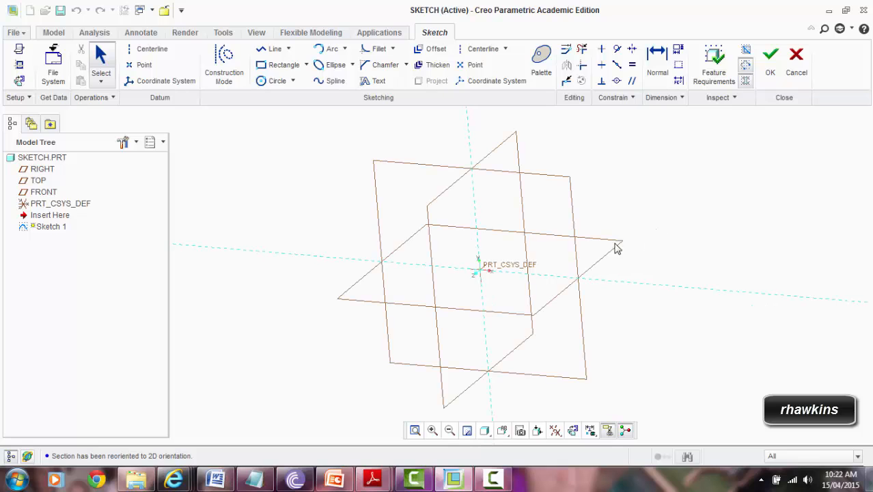
{"action": "key", "text": "ctrl+d"}
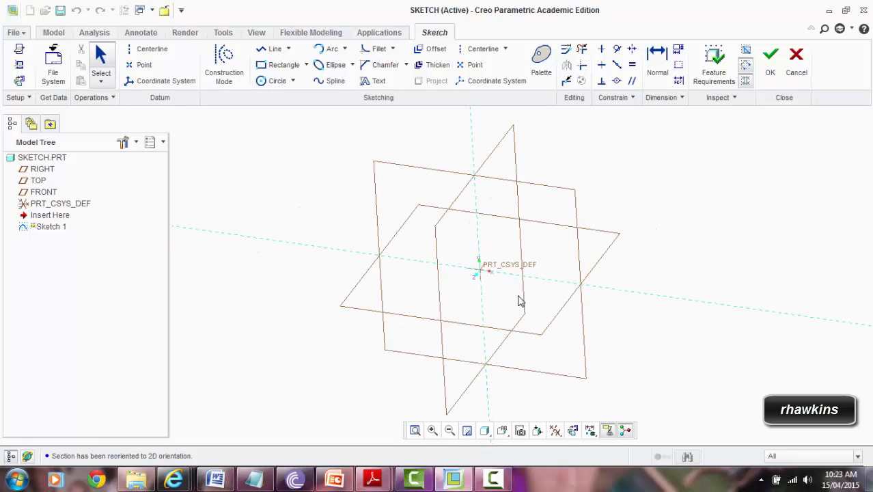
{"action": "left_click", "coordinate": [574, 432]}
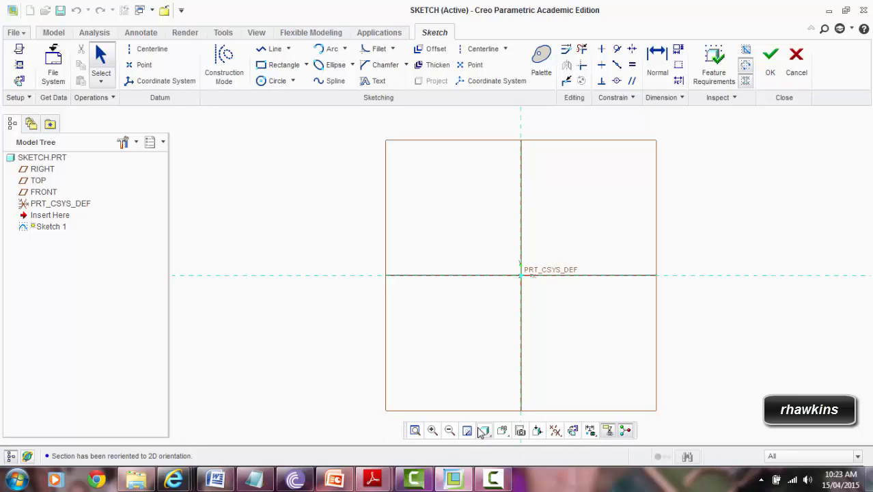
Make the Plane, Axis, Point and Csys Display commands available among the in-graphics view controls.
{"action": "right_click", "coordinate": [627, 432]}
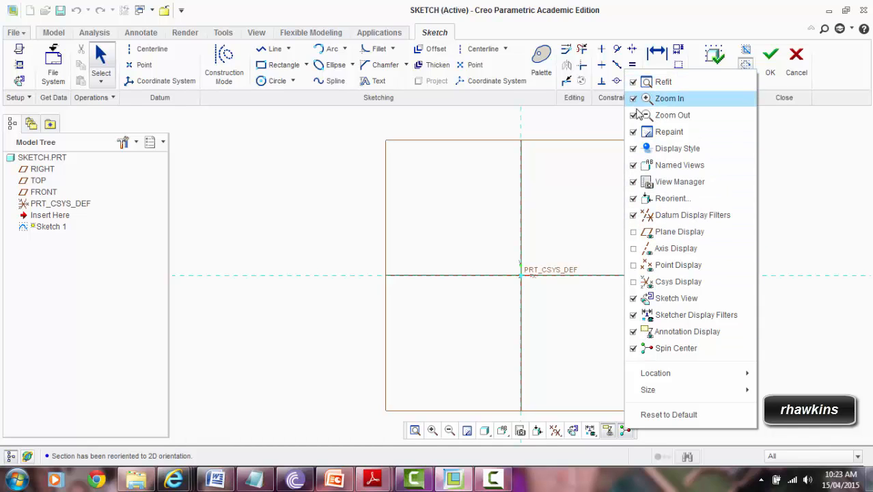
{"action": "left_click", "coordinate": [633, 282]}
{"action": "left_click", "coordinate": [633, 265]}
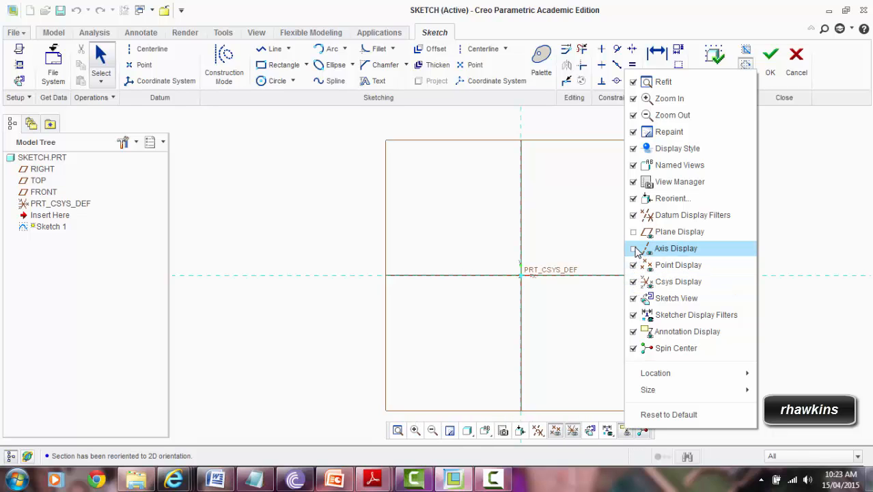
{"action": "left_click", "coordinate": [634, 248]}
{"action": "left_click", "coordinate": [634, 231]}
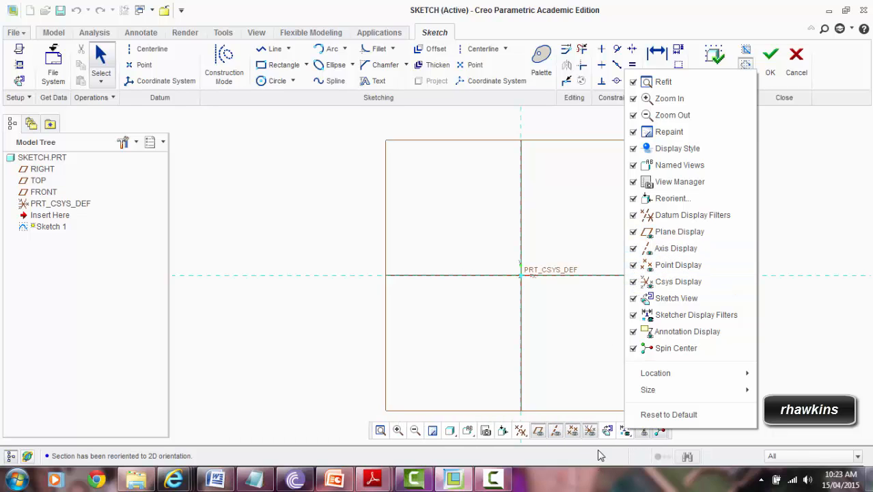
{"action": "left_click", "coordinate": [266, 355]}
{"action": "scroll", "coordinate": [579, 318], "scroll_direction": "down", "scroll_amount": 2}
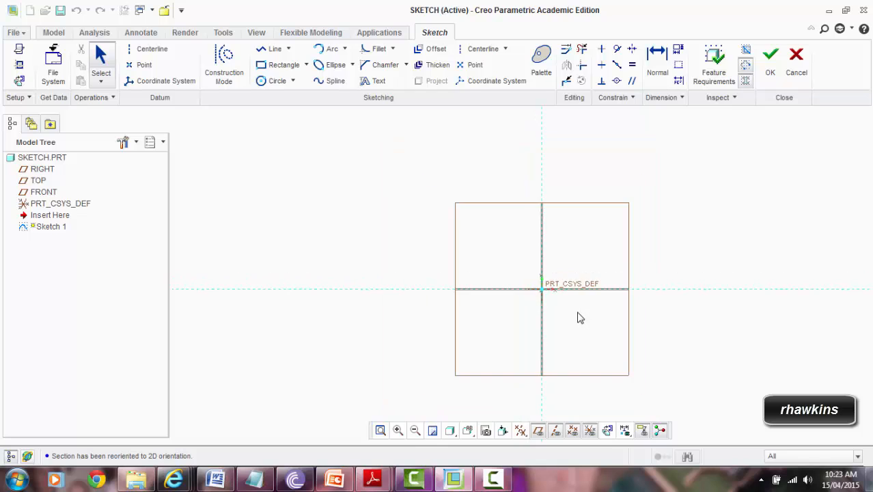
{"action": "scroll", "coordinate": [601, 297], "scroll_direction": "up", "scroll_amount": 2}
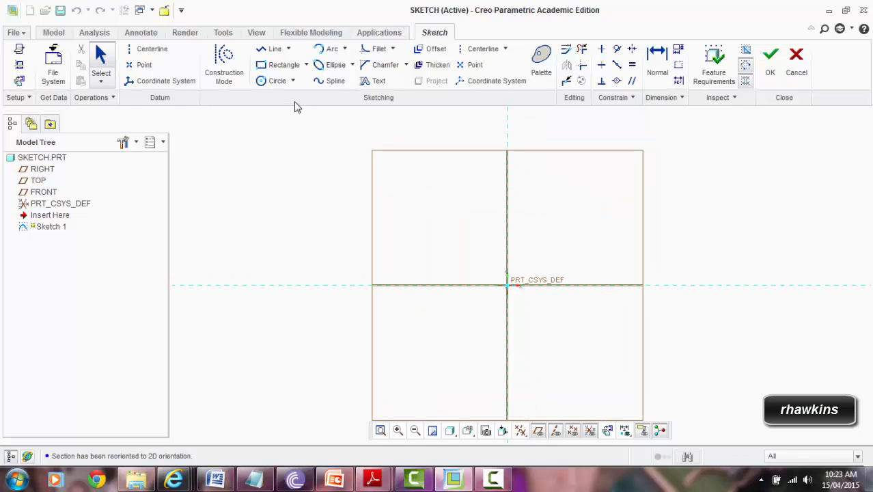
Sketch a center rectangle about 354 wide and 179 high, centred on the intersection of the sketch references.
{"action": "left_click", "coordinate": [306, 65]}
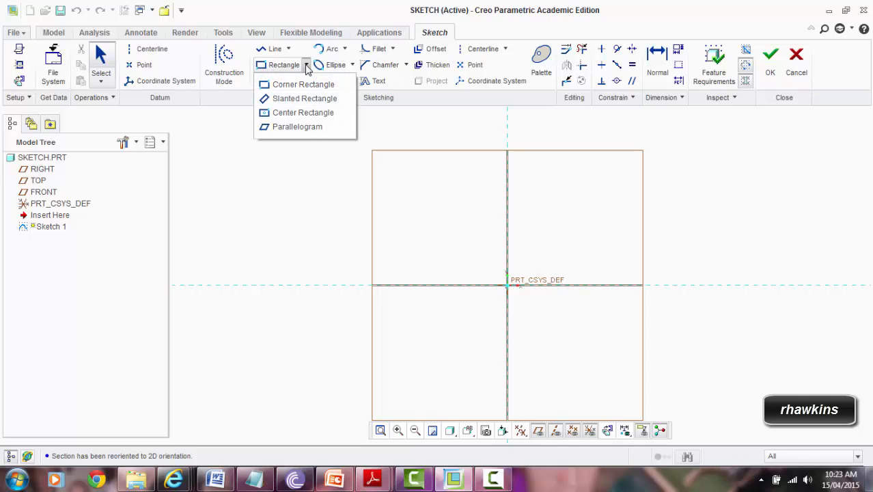
{"action": "left_click", "coordinate": [287, 115]}
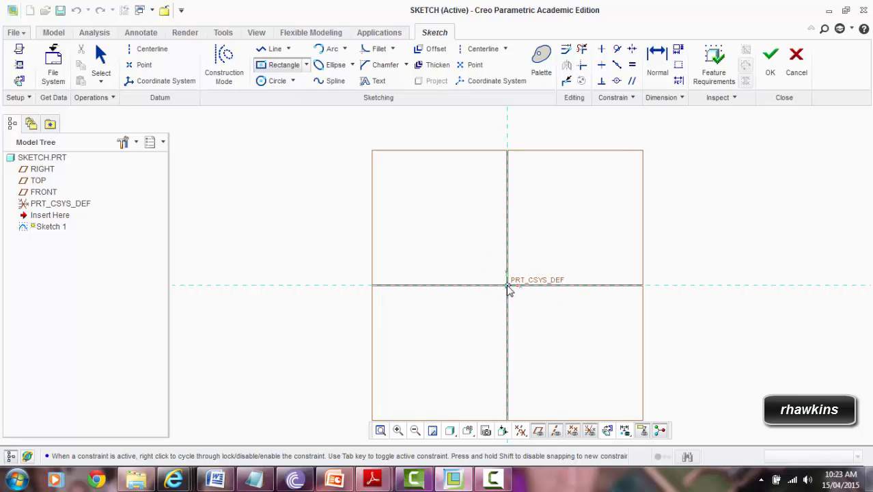
{"action": "left_click", "coordinate": [507, 286]}
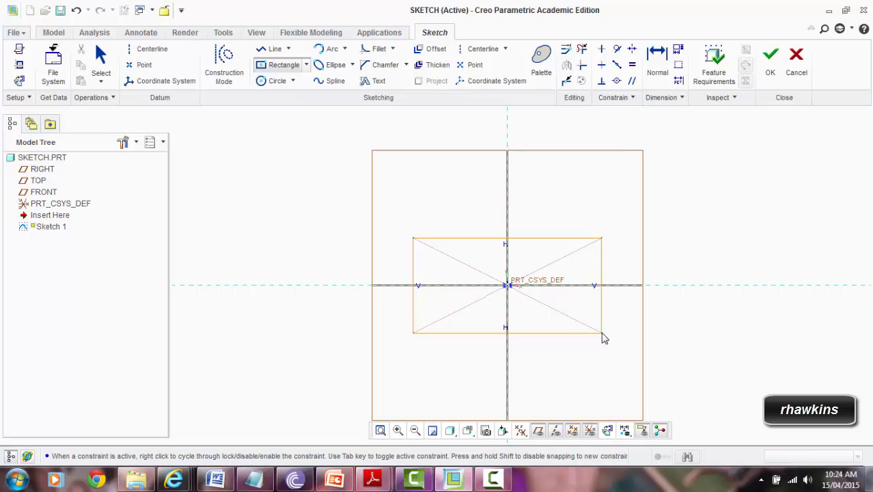
{"action": "left_click", "coordinate": [601, 334]}
{"action": "middle_click", "coordinate": [622, 258]}
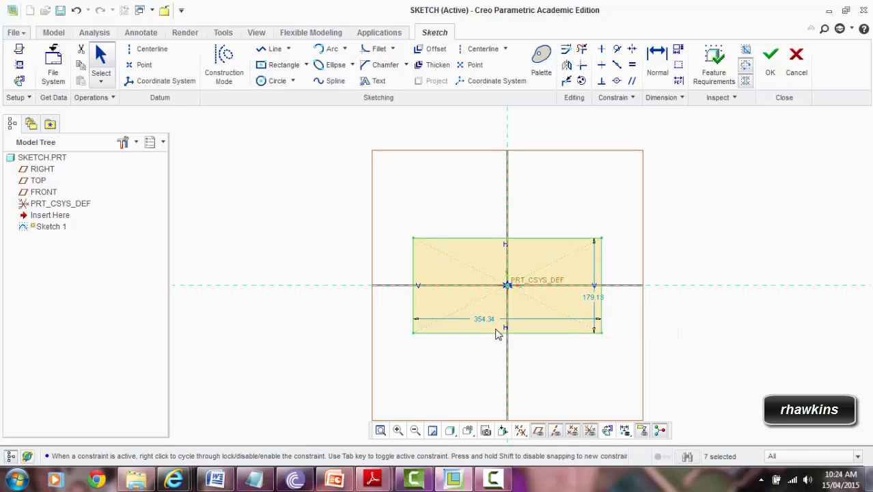
Set the rectangle's height to 100.
{"action": "scroll", "coordinate": [491, 329], "scroll_direction": "up", "scroll_amount": 3}
{"action": "scroll", "coordinate": [493, 331], "scroll_direction": "down", "scroll_amount": 1}
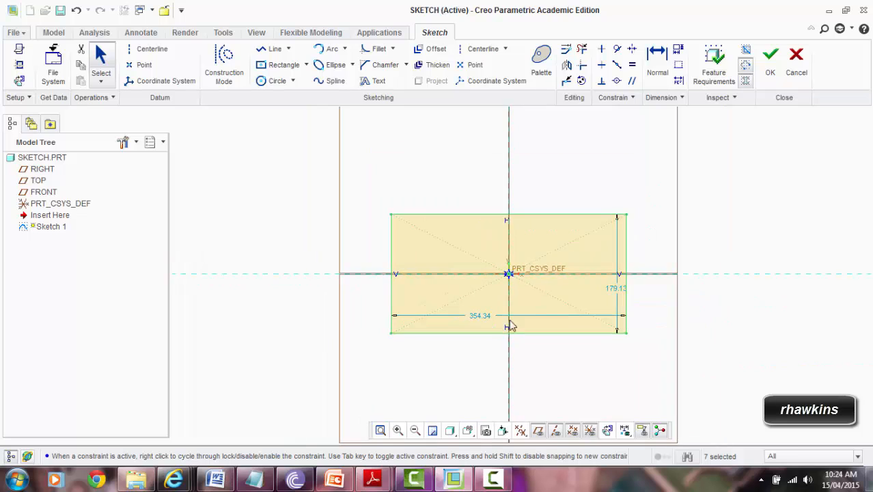
{"action": "left_click", "coordinate": [617, 294]}
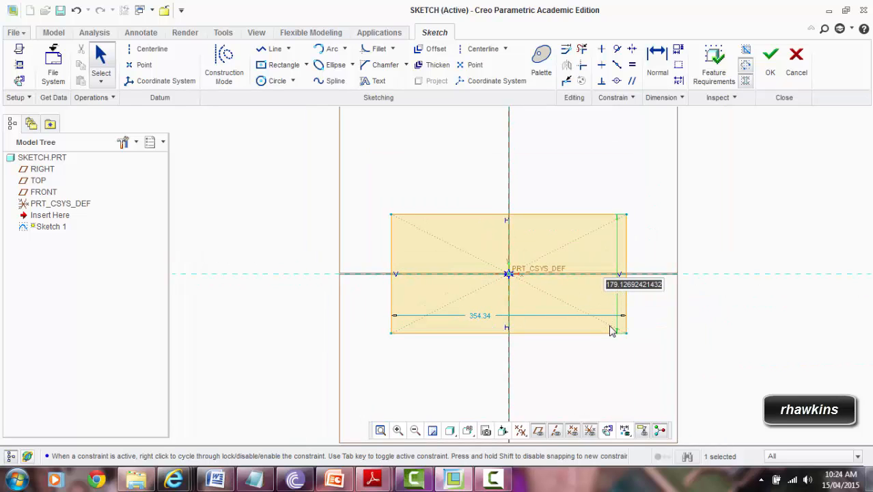
{"action": "type", "text": "1"}
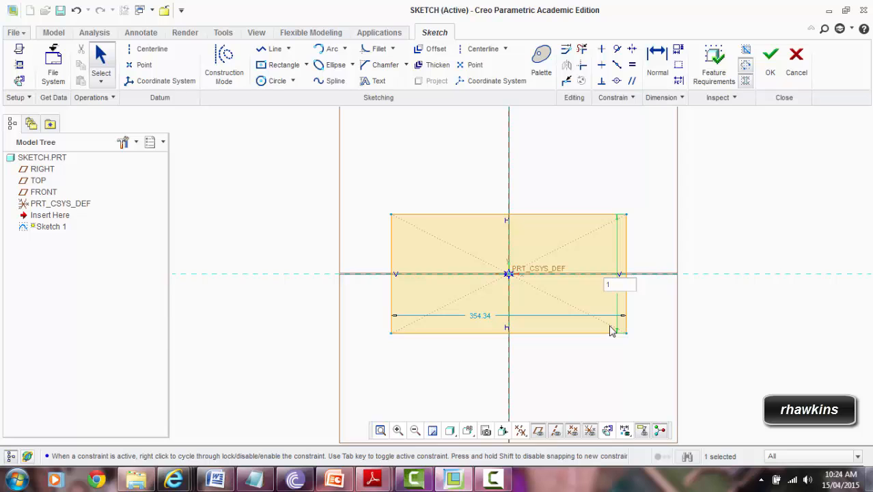
{"action": "type", "text": "00"}
{"action": "key", "text": "Return"}
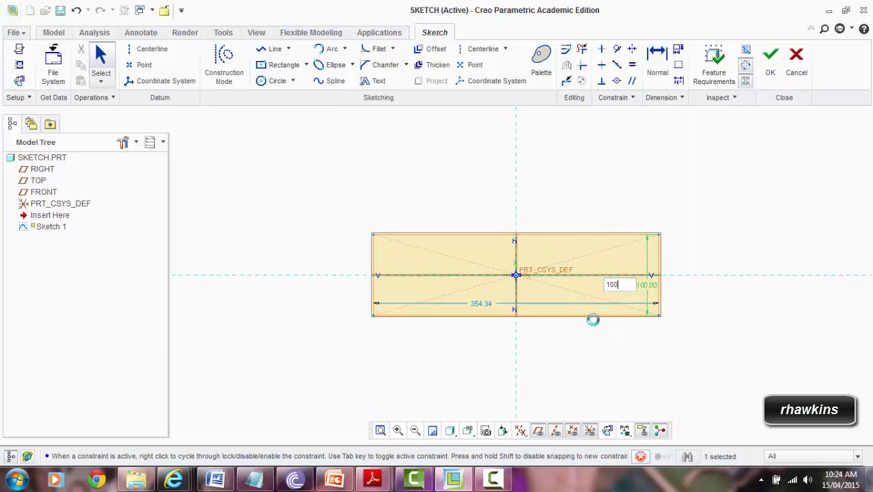
Set the rectangle's width to 150.
{"action": "double_click", "coordinate": [486, 309]}
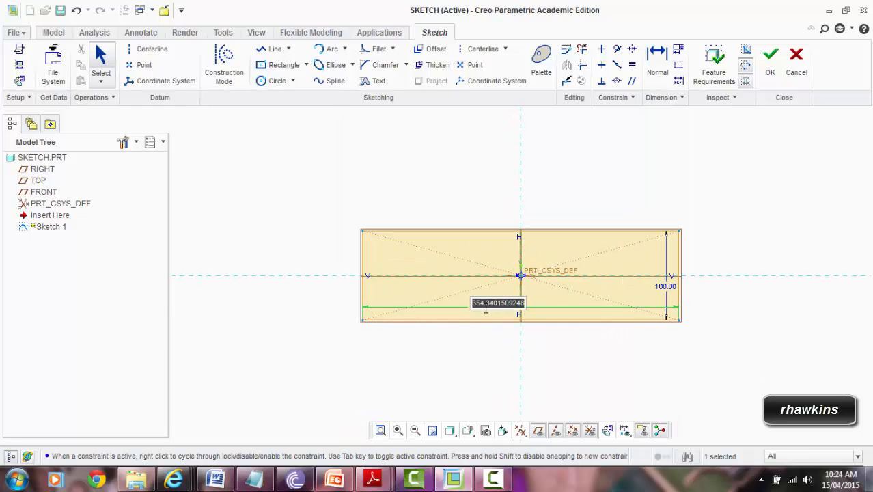
{"action": "type", "text": "150"}
{"action": "key", "text": "Return"}
{"action": "scroll", "coordinate": [424, 283], "scroll_direction": "down", "scroll_amount": 2}
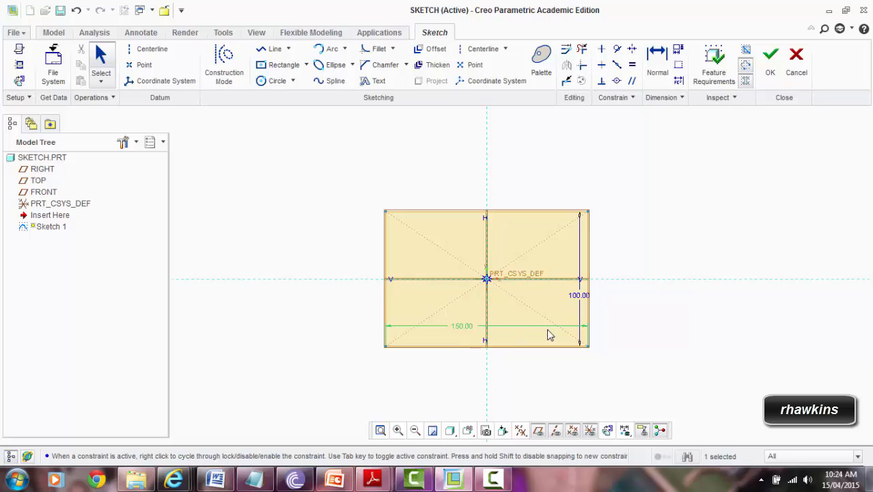
{"action": "left_click", "coordinate": [652, 325]}
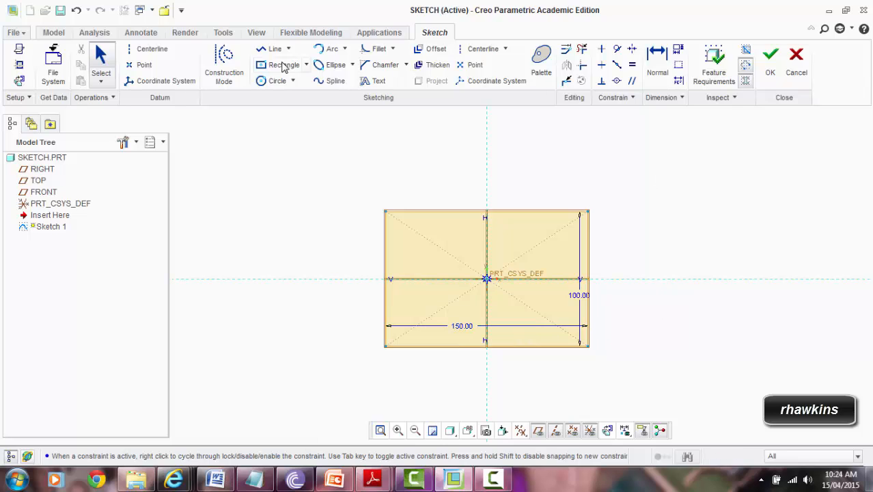
Sketch a center-and-point circle about 36 in diameter, centred on the midpoint of the rectangle's top edge.
{"action": "left_click", "coordinate": [292, 82]}
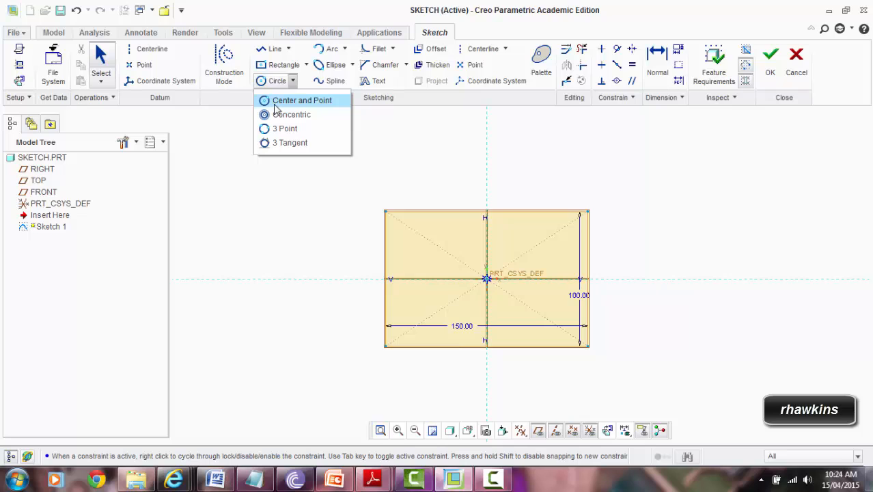
{"action": "left_click", "coordinate": [277, 103]}
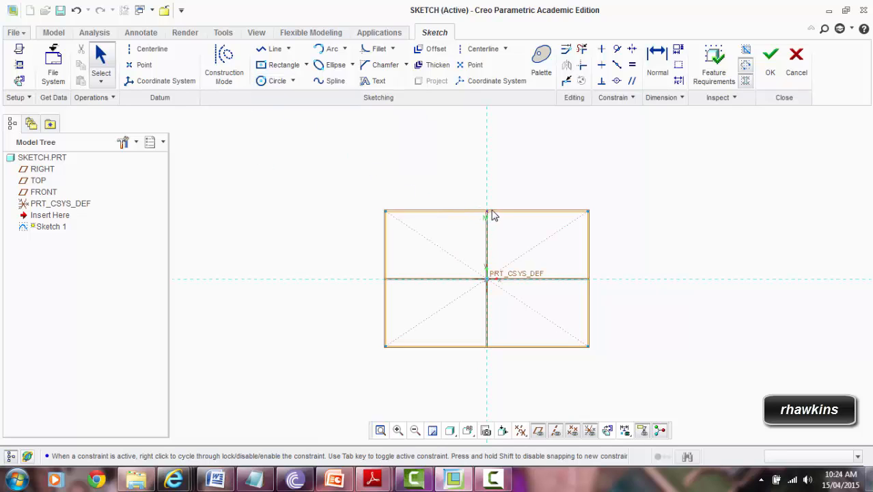
{"action": "scroll", "coordinate": [481, 205], "scroll_direction": "down", "scroll_amount": 2}
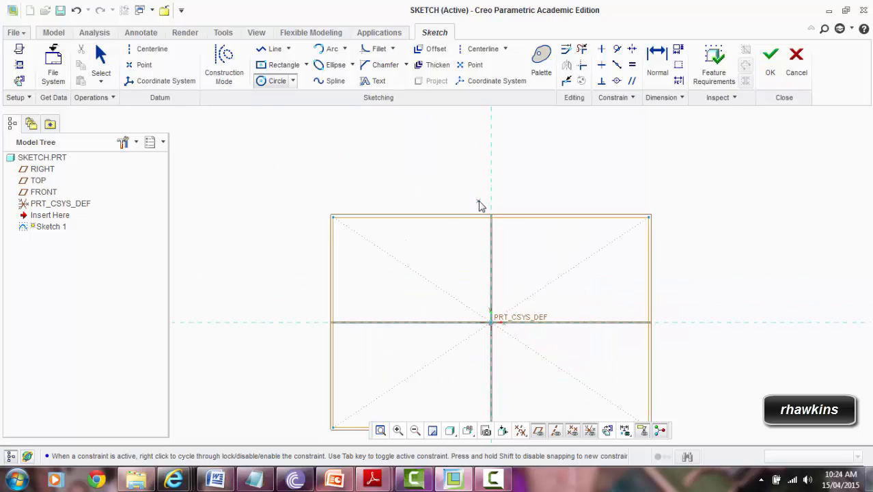
{"action": "scroll", "coordinate": [480, 206], "scroll_direction": "down", "scroll_amount": 3}
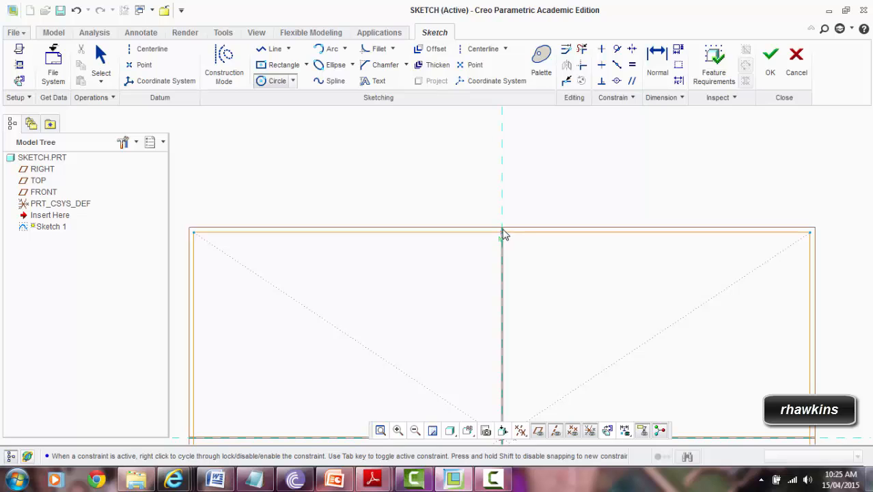
{"action": "scroll", "coordinate": [502, 232], "scroll_direction": "down", "scroll_amount": 5}
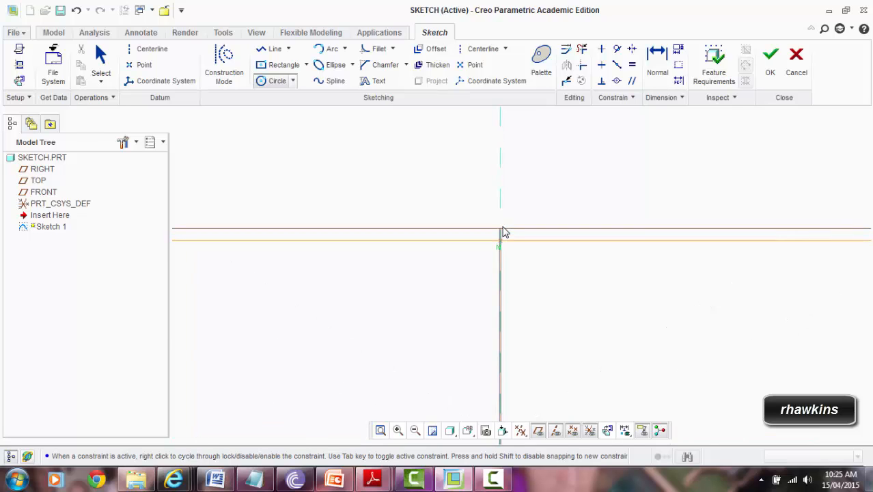
{"action": "scroll", "coordinate": [502, 248], "scroll_direction": "up", "scroll_amount": 2}
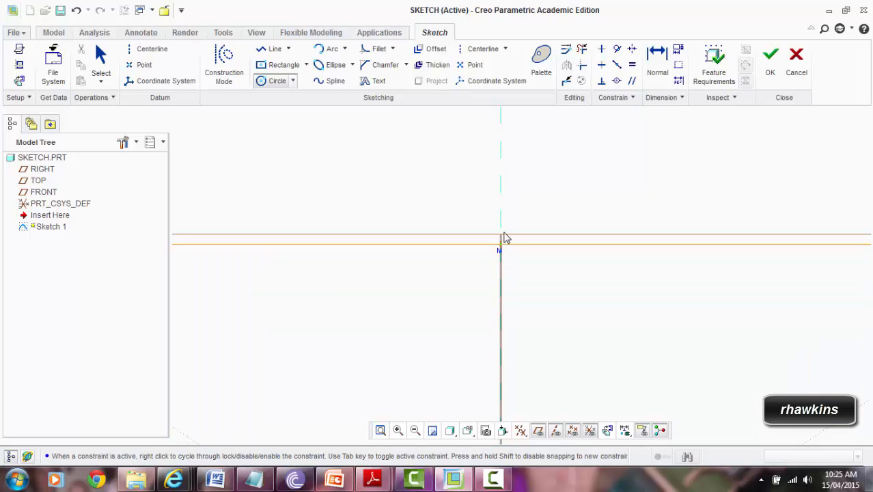
{"action": "scroll", "coordinate": [503, 242], "scroll_direction": "up", "scroll_amount": 3}
{"action": "left_click", "coordinate": [503, 238]}
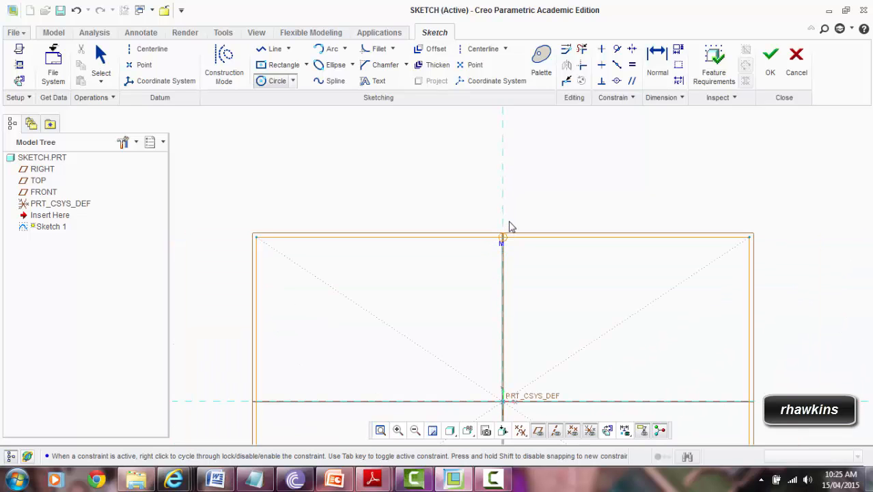
{"action": "left_click", "coordinate": [512, 184]}
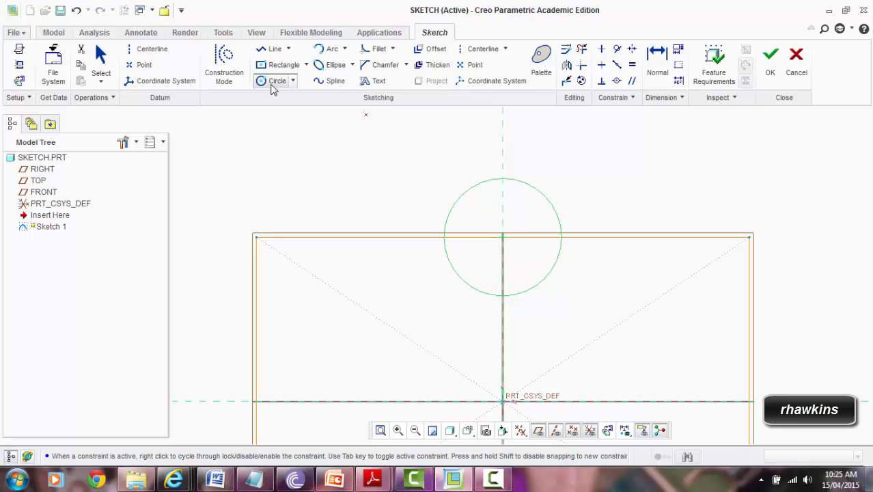
{"action": "middle_click", "coordinate": [409, 181]}
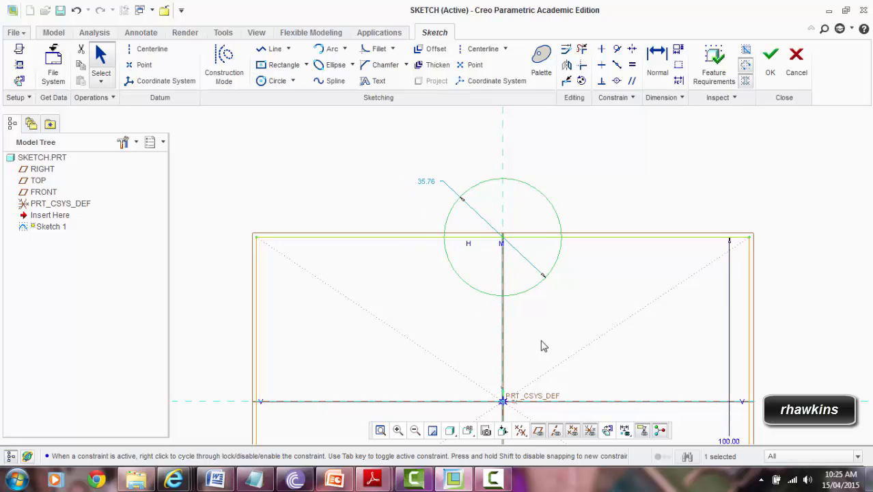
Set the circle's diameter to 30.
{"action": "double_click", "coordinate": [424, 185]}
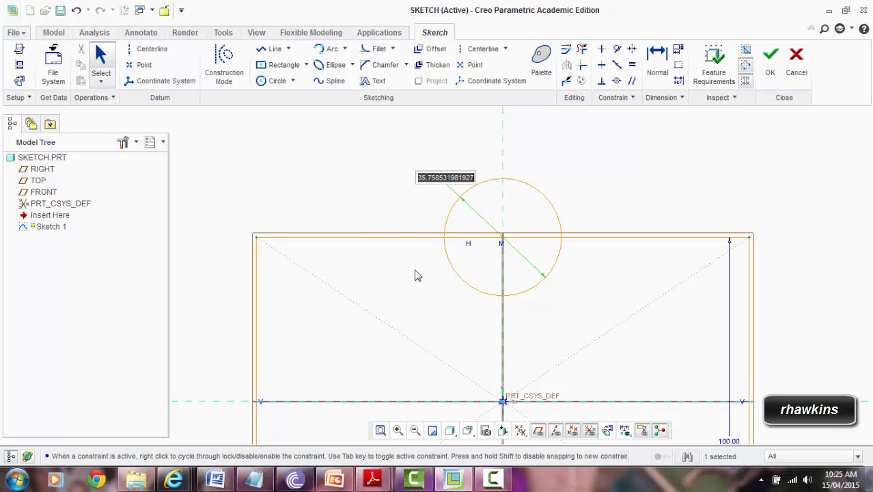
{"action": "type", "text": "3"}
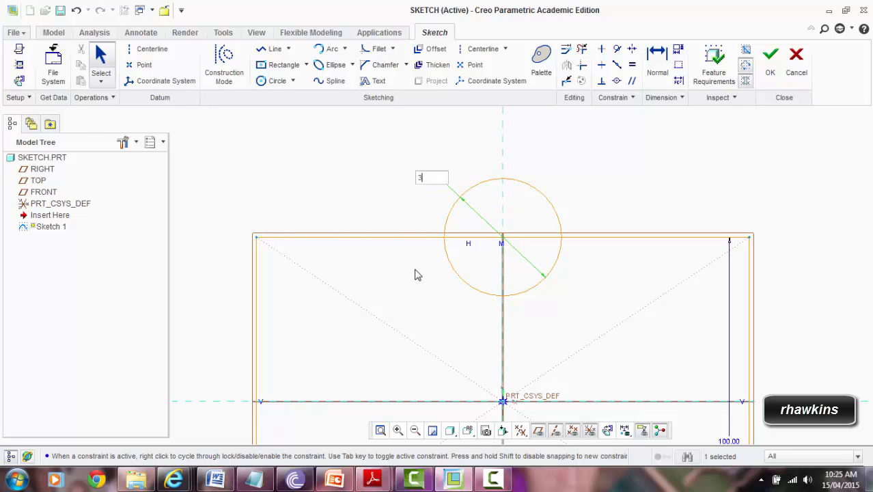
{"action": "type", "text": "0"}
{"action": "key", "text": "Return"}
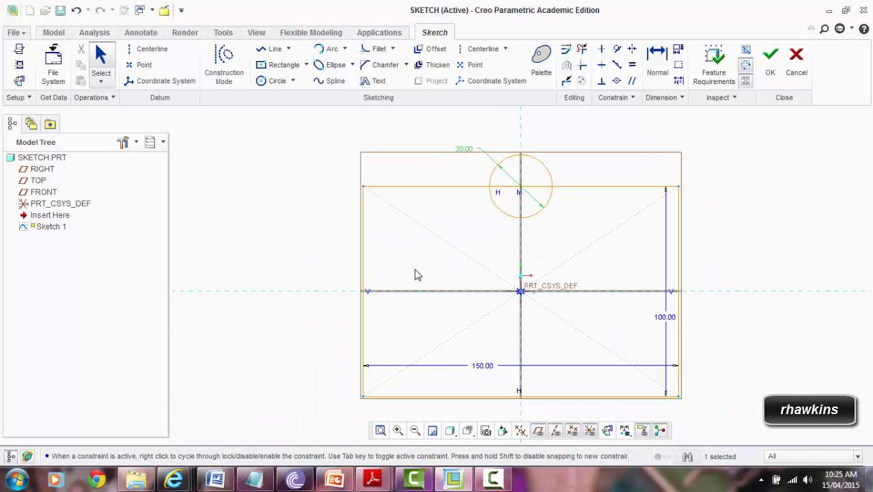
Trim away both upper arcs of the circle that lie above the rectangle's top edge, using Delete Segment.
{"action": "scroll", "coordinate": [476, 152], "scroll_direction": "down", "scroll_amount": 1}
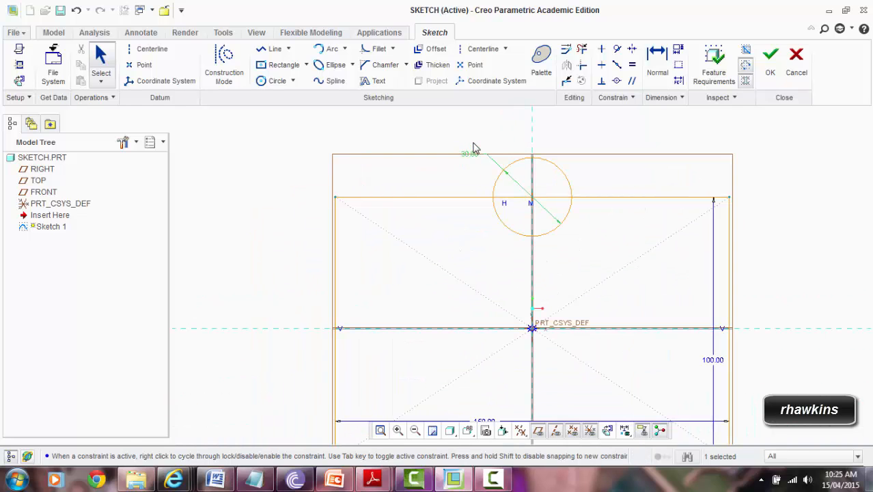
{"action": "scroll", "coordinate": [693, 186], "scroll_direction": "down", "scroll_amount": 1}
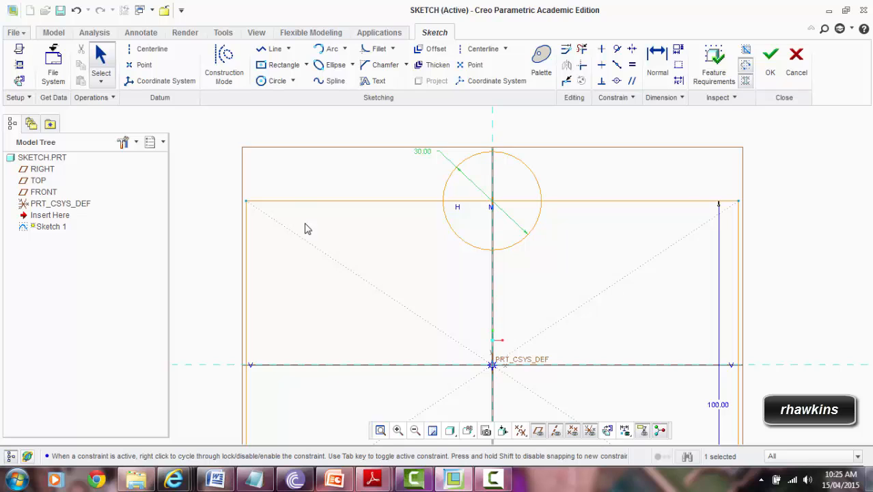
{"action": "scroll", "coordinate": [294, 255], "scroll_direction": "up", "scroll_amount": 1}
{"action": "scroll", "coordinate": [656, 245], "scroll_direction": "up", "scroll_amount": 1}
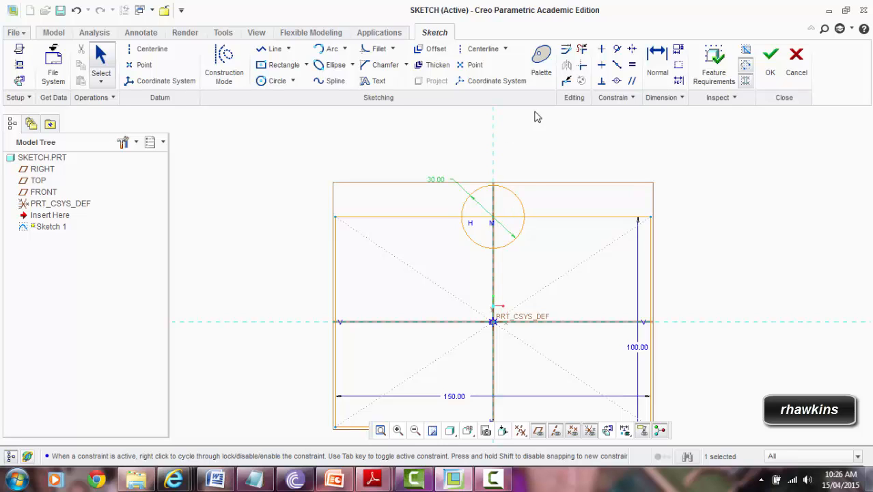
{"action": "left_click", "coordinate": [581, 50]}
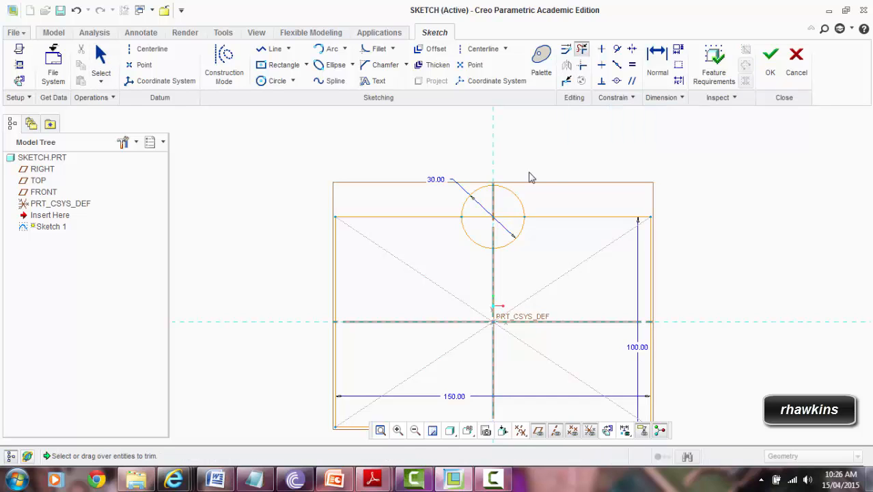
{"action": "scroll", "coordinate": [517, 198], "scroll_direction": "up", "scroll_amount": 3}
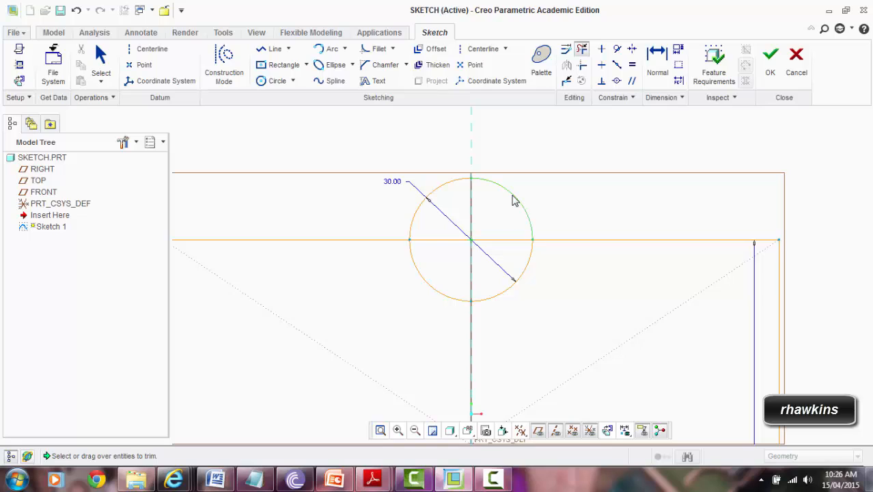
{"action": "left_click", "coordinate": [514, 200]}
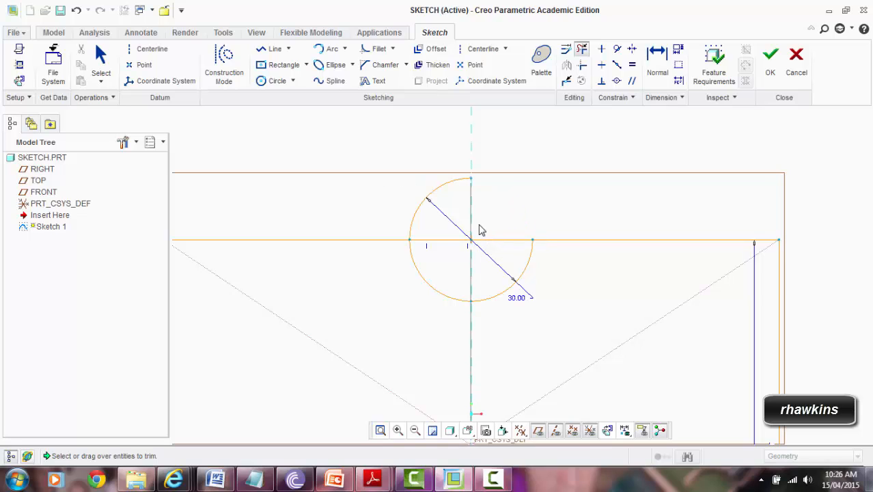
{"action": "left_click", "coordinate": [437, 193]}
Trim the top-edge line segments spanning the semicircle to form an open semicircular notch in the rectangle.
{"action": "scroll", "coordinate": [445, 260], "scroll_direction": "up", "scroll_amount": 2}
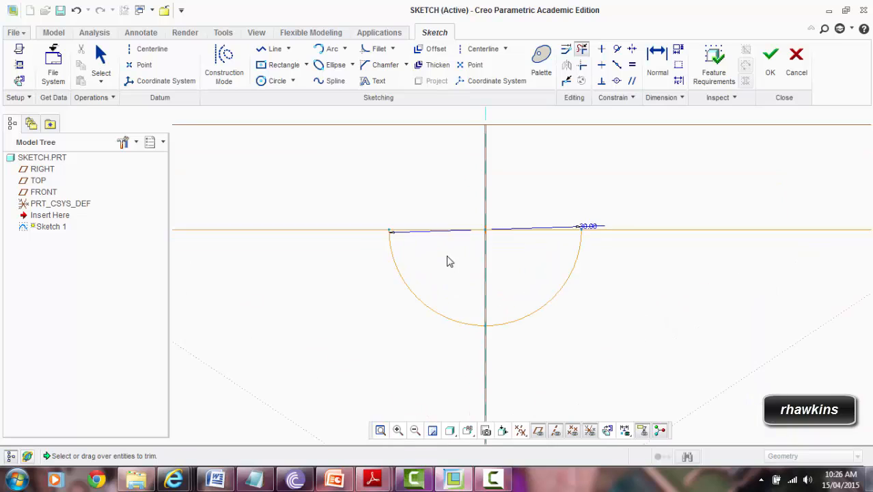
{"action": "scroll", "coordinate": [447, 261], "scroll_direction": "up", "scroll_amount": 2}
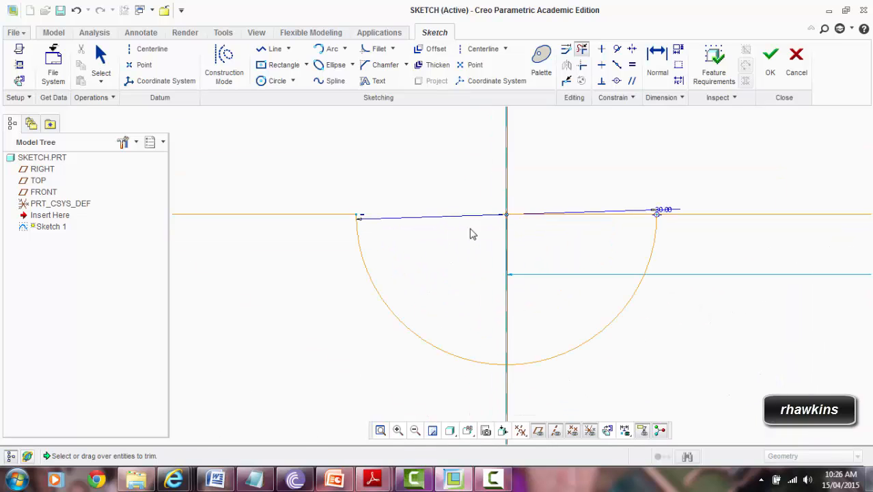
{"action": "scroll", "coordinate": [560, 265], "scroll_direction": "down", "scroll_amount": 2}
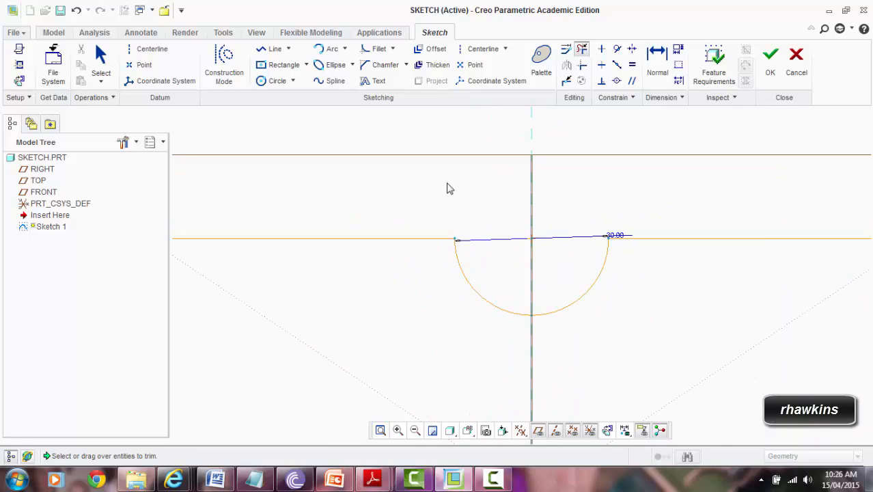
{"action": "scroll", "coordinate": [425, 176], "scroll_direction": "down", "scroll_amount": 2}
{"action": "scroll", "coordinate": [427, 167], "scroll_direction": "down", "scroll_amount": 2}
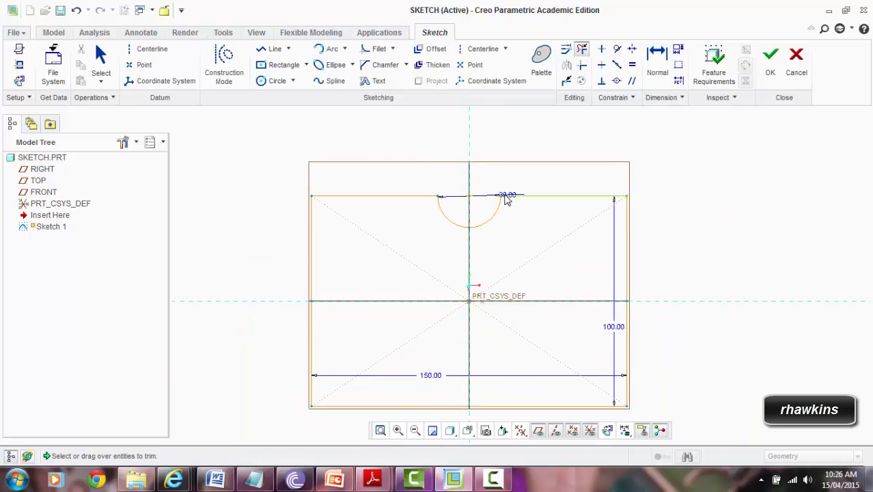
{"action": "middle_click", "coordinate": [752, 198]}
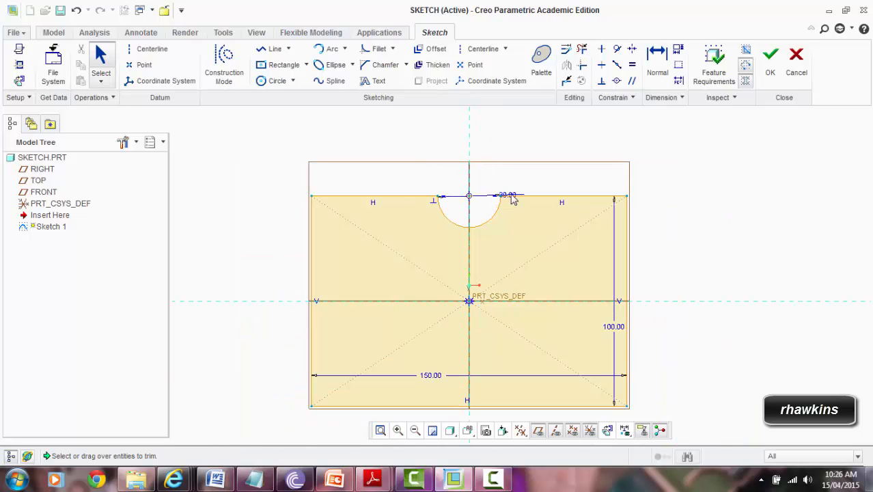
Move the notch's diameter dimension to the clear space above the rectangle's top edge and restore the 2D sketch orientation.
{"action": "left_click_drag", "start_coordinate": [512, 198], "coordinate": [495, 172]}
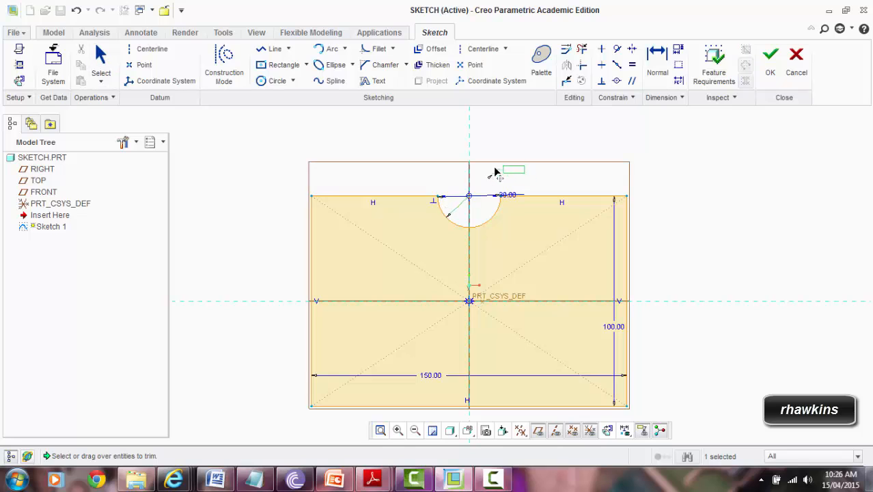
{"action": "left_click", "coordinate": [676, 184]}
{"action": "scroll", "coordinate": [522, 164], "scroll_direction": "down", "scroll_amount": 1}
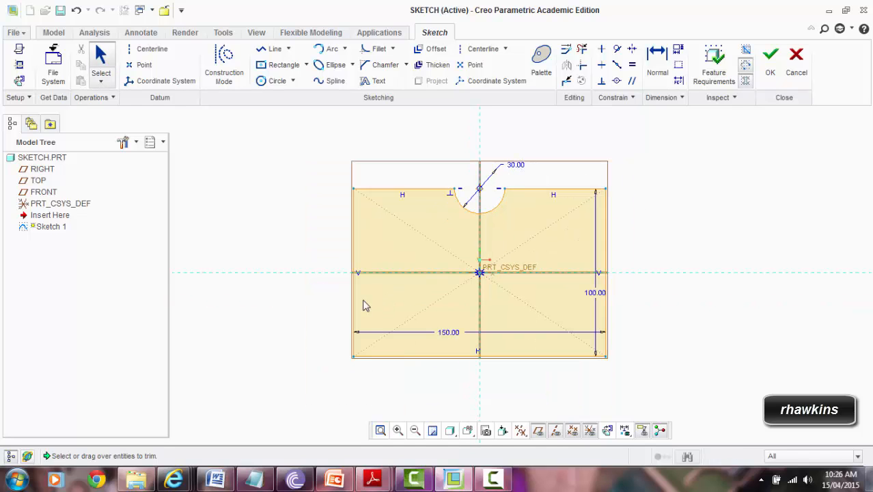
{"action": "mouse_move", "coordinate": [263, 303]}
{"action": "middle_mouse_down"}
{"action": "mouse_move", "coordinate": [255, 286]}
{"action": "mouse_move", "coordinate": [238, 284]}
{"action": "mouse_move", "coordinate": [268, 258]}
{"action": "middle_mouse_up"}
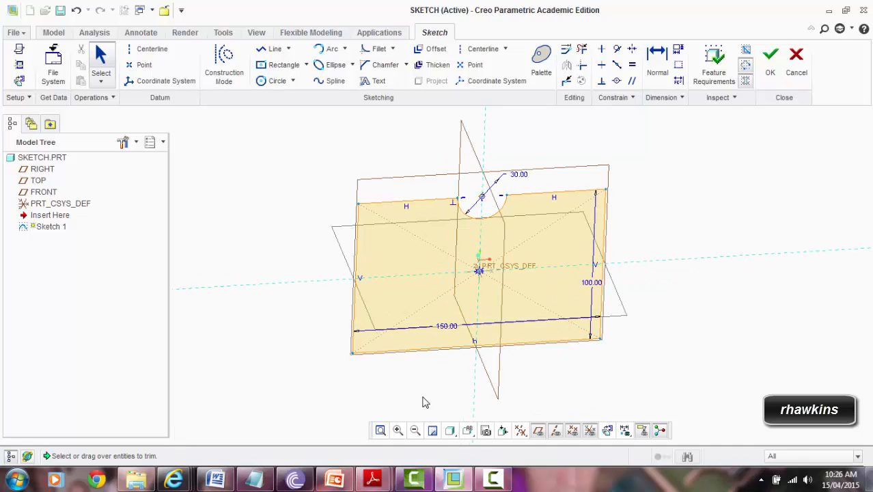
{"action": "left_click", "coordinate": [605, 431]}
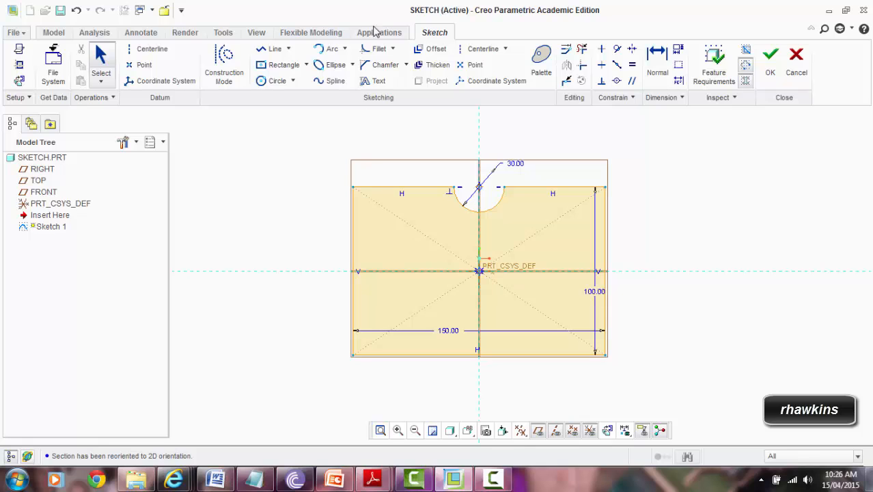
Round the rectangle's upper-left corner with a circular fillet and set its radius to 8.
{"action": "left_click", "coordinate": [392, 48]}
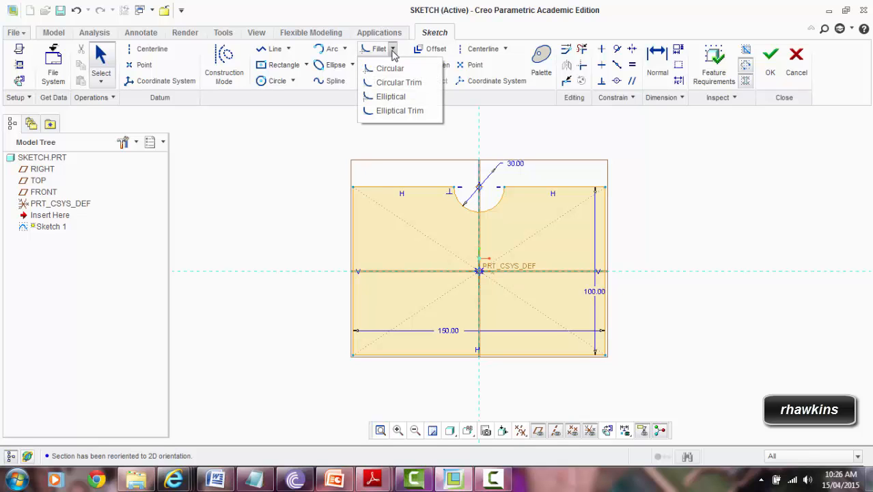
{"action": "left_click", "coordinate": [384, 69]}
{"action": "scroll", "coordinate": [380, 166], "scroll_direction": "up", "scroll_amount": 5}
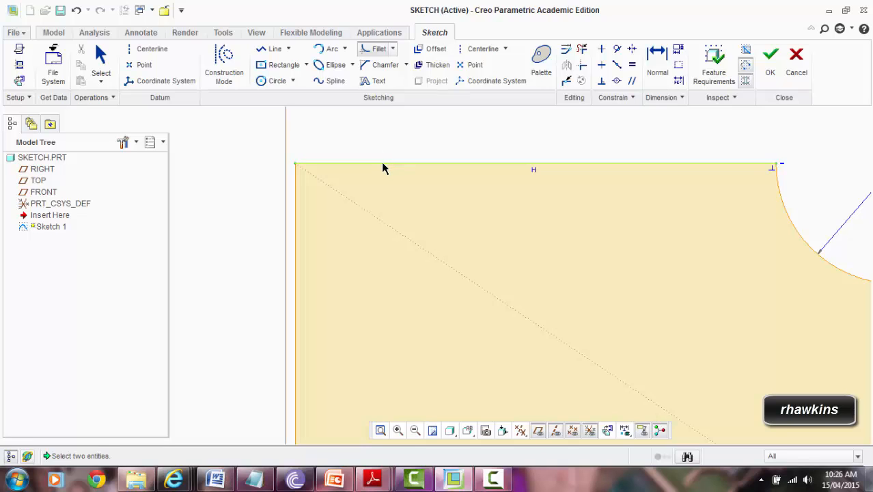
{"action": "left_click", "coordinate": [381, 163]}
{"action": "left_click", "coordinate": [295, 216]}
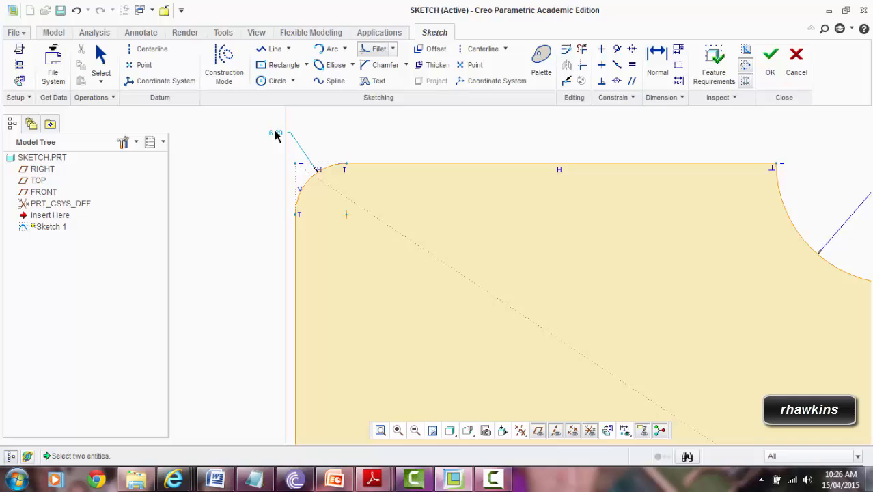
{"action": "middle_click", "coordinate": [265, 180]}
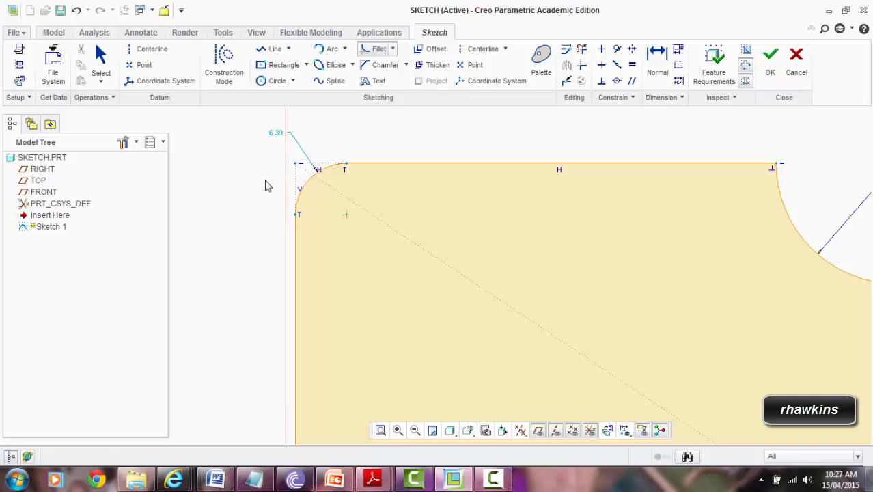
{"action": "double_click", "coordinate": [275, 136]}
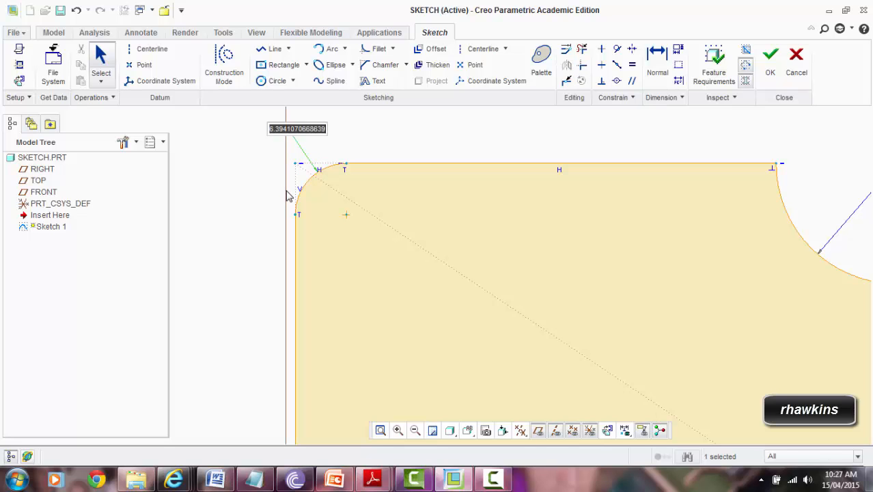
{"action": "type", "text": "8"}
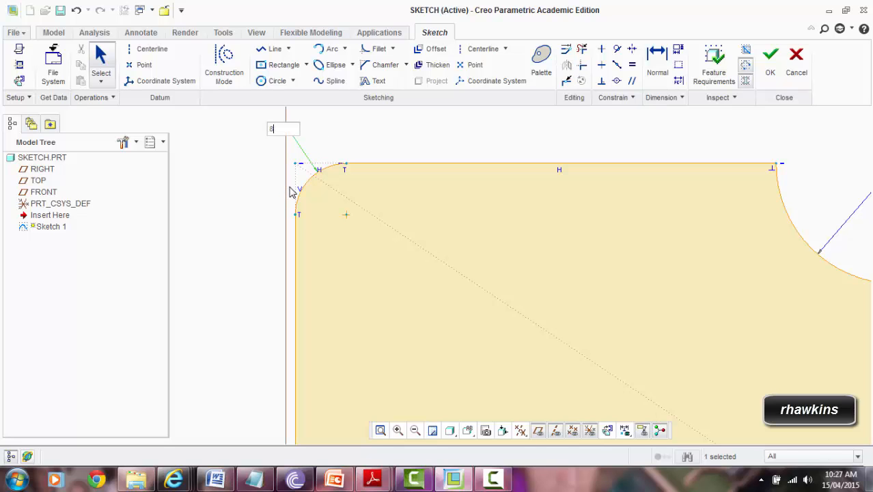
{"action": "key", "text": "Return"}
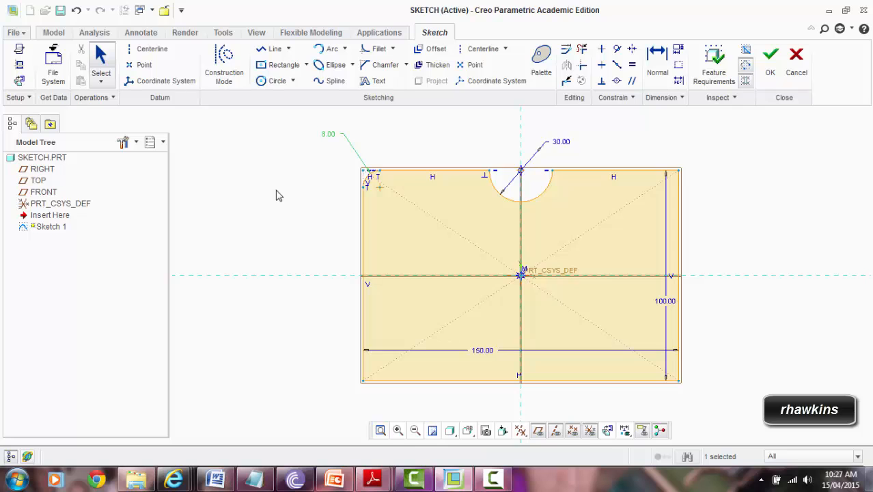
Add a circular fillet between the left and bottom edges of the rectangle and set its radius to 8.
{"action": "scroll", "coordinate": [276, 196], "scroll_direction": "down", "scroll_amount": 3}
{"action": "scroll", "coordinate": [298, 309], "scroll_direction": "up", "scroll_amount": 2}
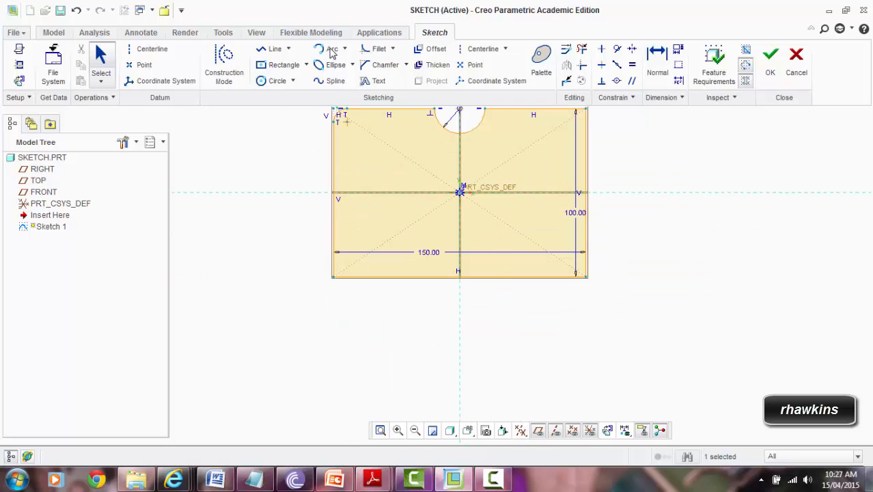
{"action": "left_click", "coordinate": [376, 53]}
{"action": "scroll", "coordinate": [337, 268], "scroll_direction": "up", "scroll_amount": 3}
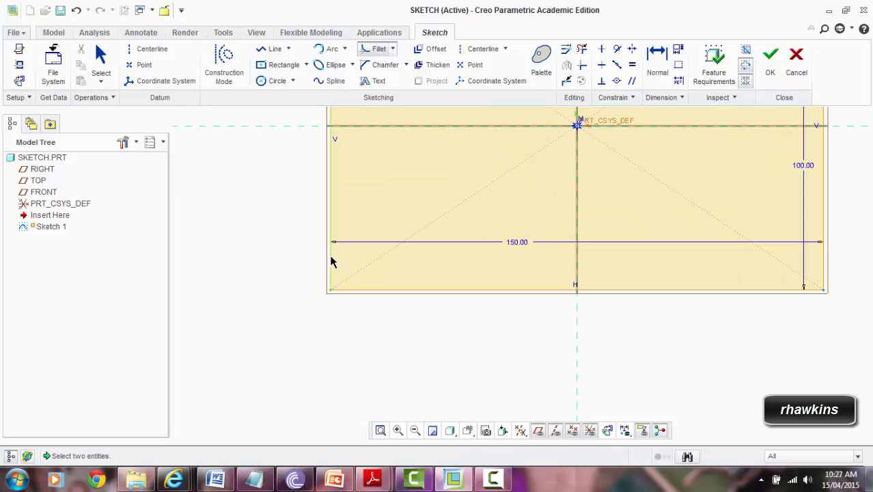
{"action": "left_click", "coordinate": [357, 290]}
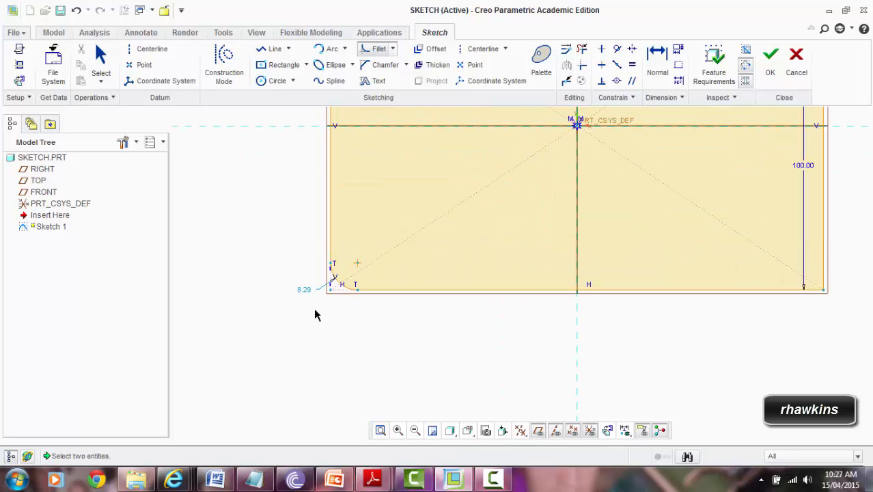
{"action": "middle_click", "coordinate": [300, 303]}
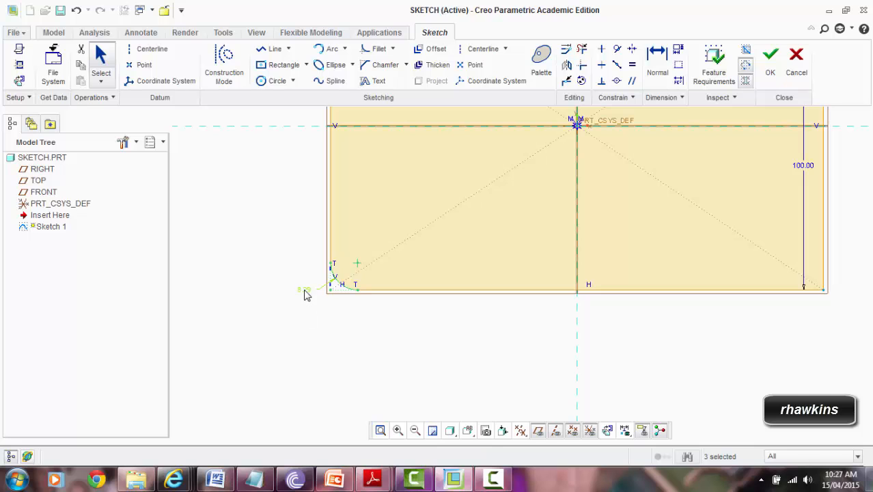
{"action": "double_click", "coordinate": [304, 292]}
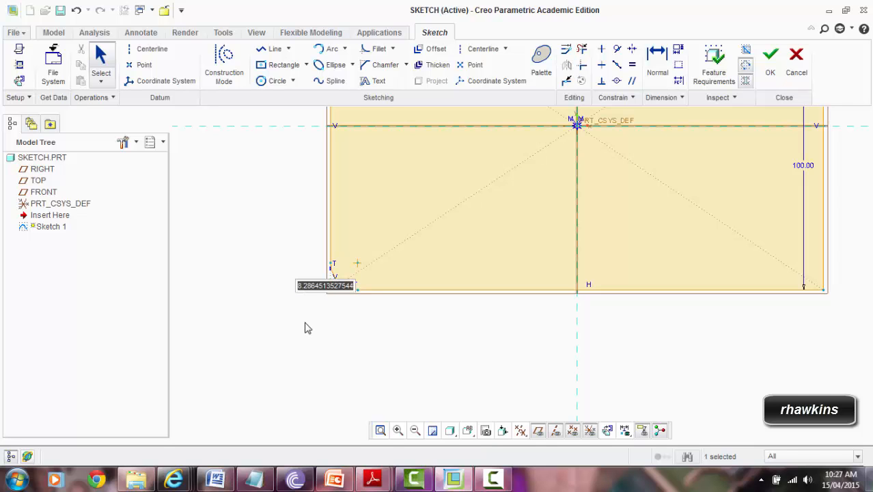
{"action": "type", "text": "8"}
{"action": "key", "text": "Return"}
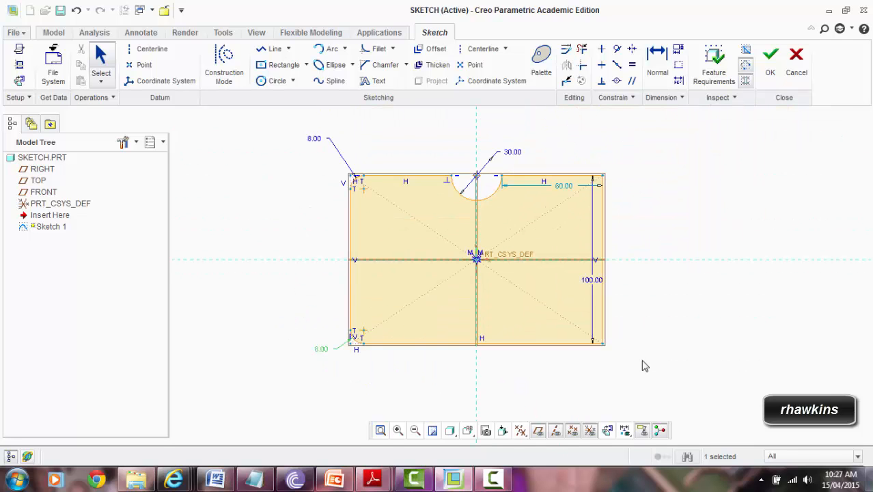
Fillet the rectangle's lower-right corner and set the fillet radius to 8.
{"action": "scroll", "coordinate": [589, 343], "scroll_direction": "down", "scroll_amount": 4}
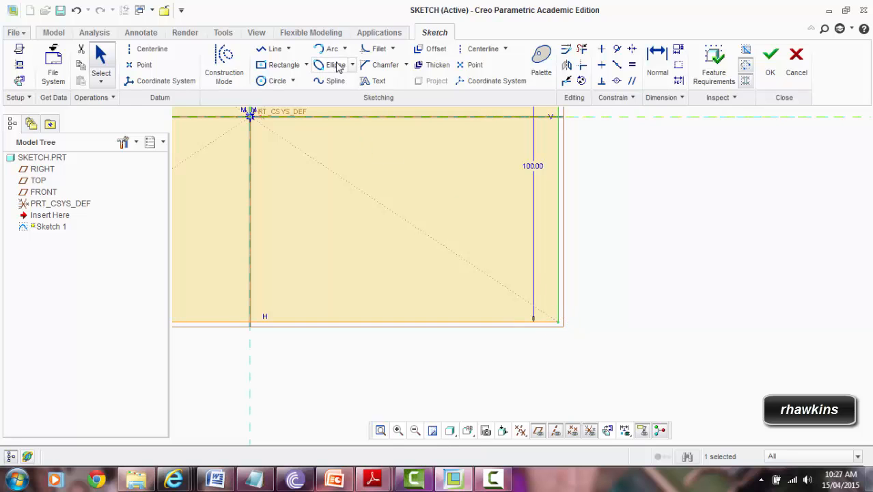
{"action": "left_click", "coordinate": [376, 52]}
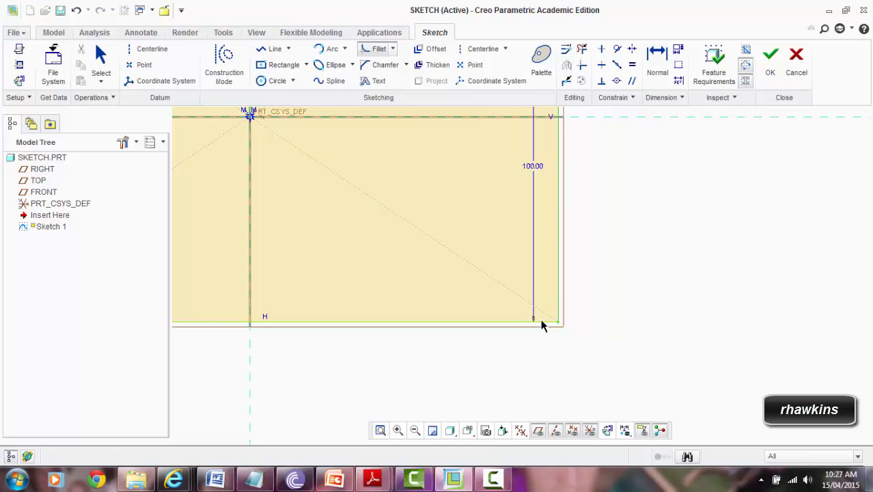
{"action": "left_click", "coordinate": [541, 321]}
{"action": "middle_click", "coordinate": [633, 317]}
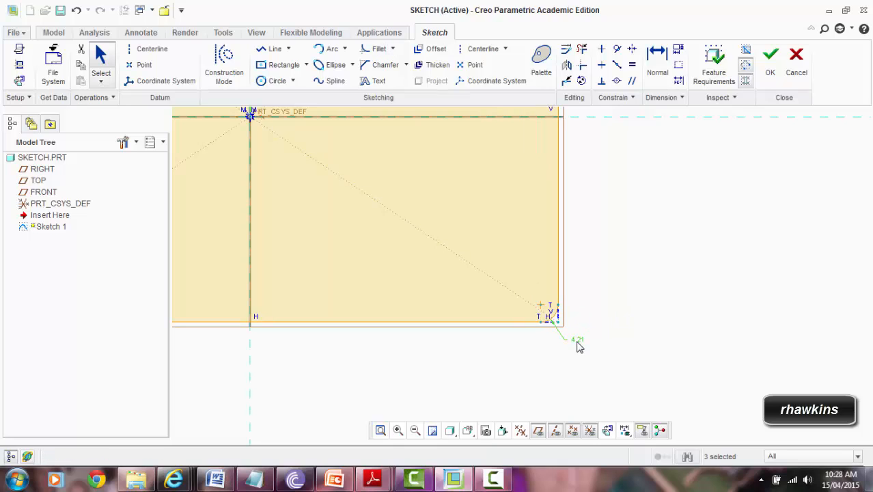
{"action": "double_click", "coordinate": [577, 342]}
{"action": "type", "text": "8"}
{"action": "key", "text": "Return"}
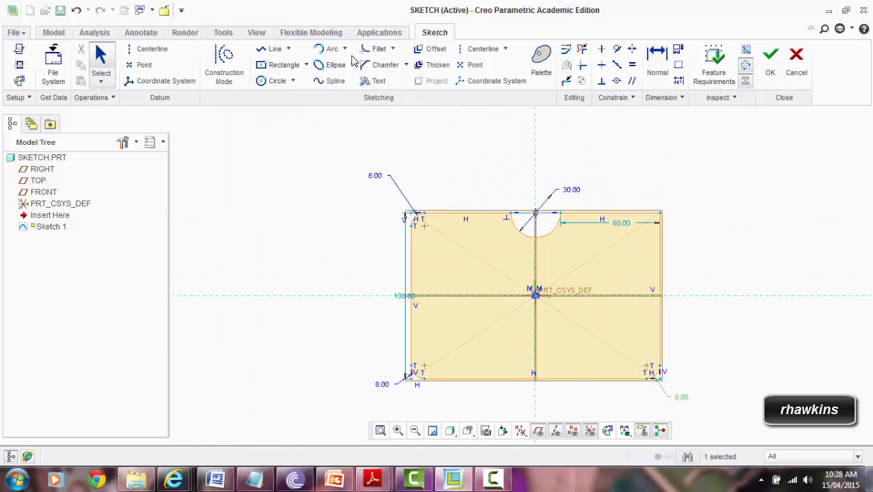
Fillet the remaining upper-right corner between the top and right edges and set its radius to 8.
{"action": "left_click", "coordinate": [379, 48]}
{"action": "left_click", "coordinate": [649, 213]}
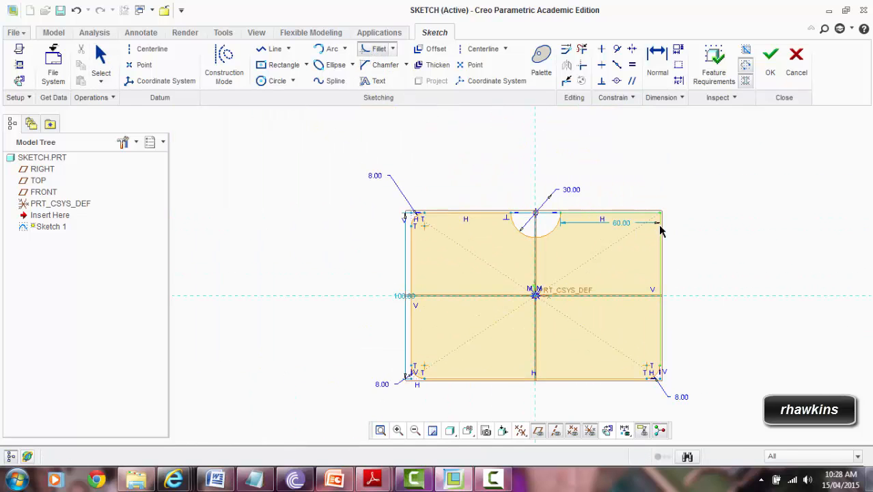
{"action": "left_click", "coordinate": [660, 230]}
{"action": "middle_click", "coordinate": [691, 232]}
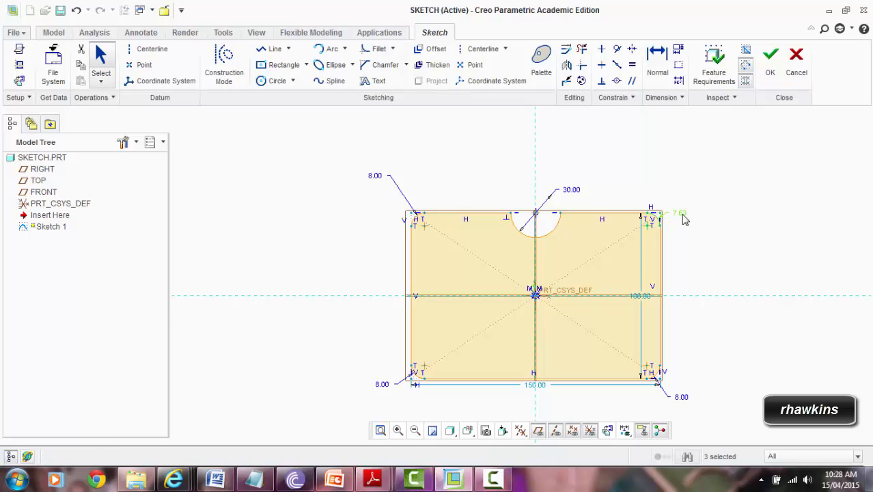
{"action": "double_click", "coordinate": [684, 217]}
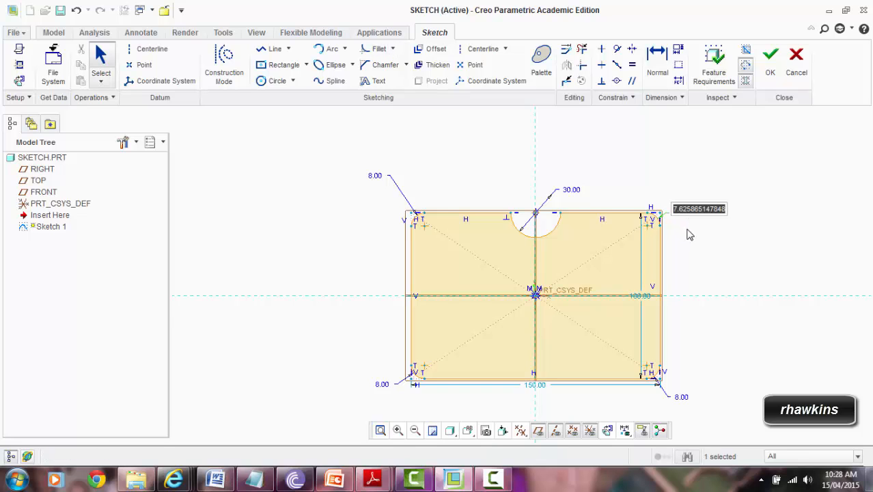
{"action": "type", "text": "8"}
{"action": "key", "text": "Return"}
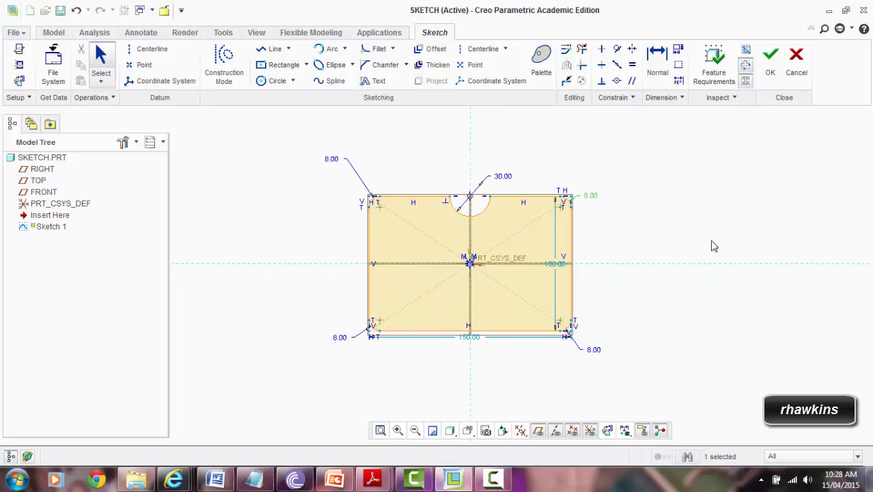
Accept the finished sketch and exit sketch mode, then inspect the notched, rounded outline in 3D.
{"action": "mouse_move", "coordinate": [698, 341]}
{"action": "middle_mouse_down"}
{"action": "mouse_move", "coordinate": [699, 333]}
{"action": "mouse_move", "coordinate": [682, 333]}
{"action": "middle_mouse_up"}
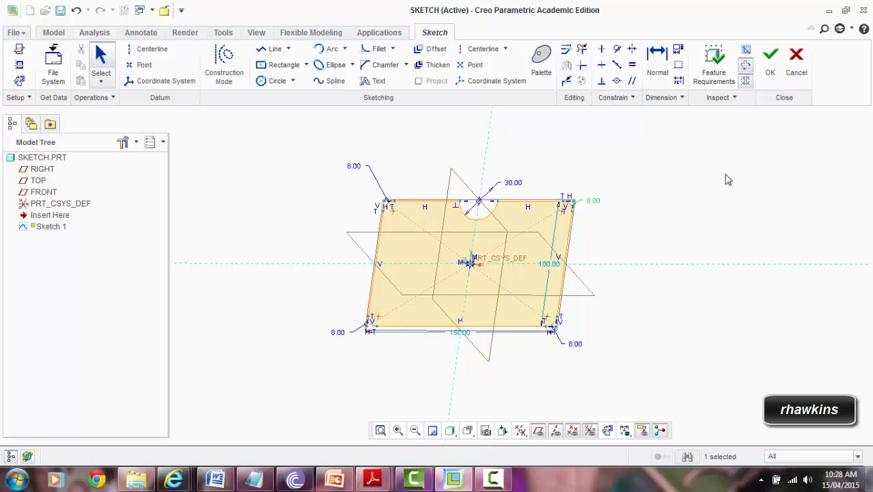
{"action": "left_click", "coordinate": [770, 60]}
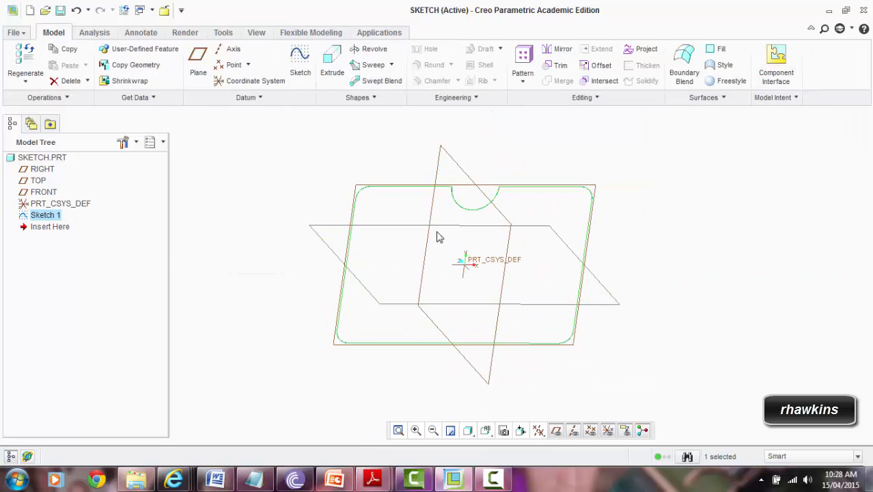
{"action": "mouse_move", "coordinate": [693, 312]}
{"action": "middle_mouse_down"}
{"action": "mouse_move", "coordinate": [682, 309]}
{"action": "mouse_move", "coordinate": [710, 302]}
{"action": "middle_mouse_up"}
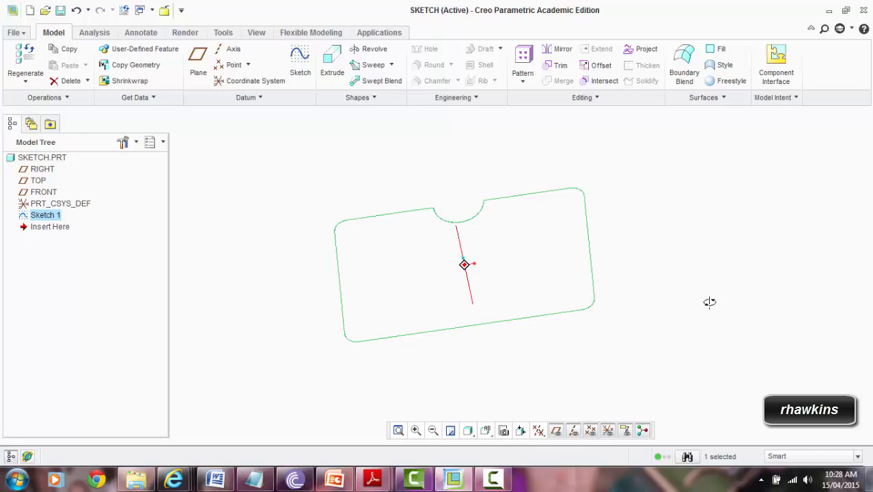